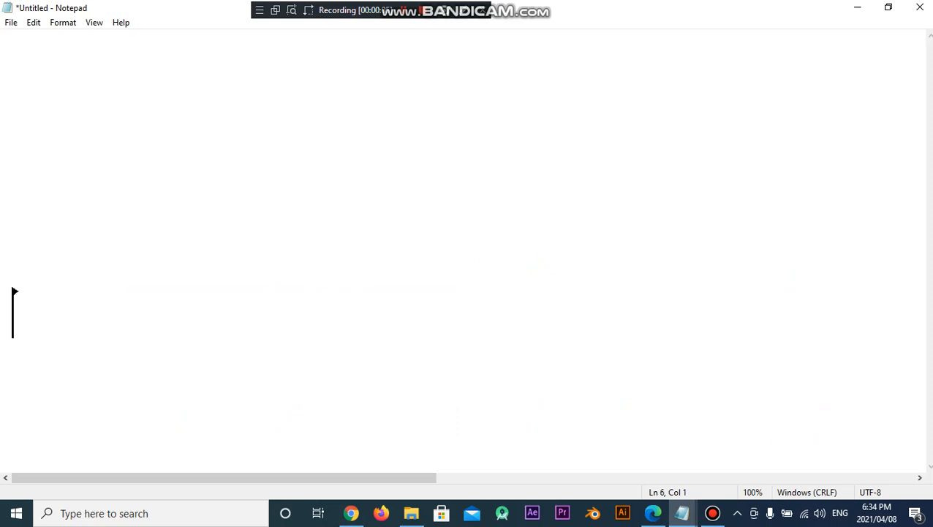
Read both lines of the WordPress install-and-setup outline in Notepad, then switch to cPanel in Chrome
scroll(466, 248, "right", 5)
scroll(467, 336, "right", 6)
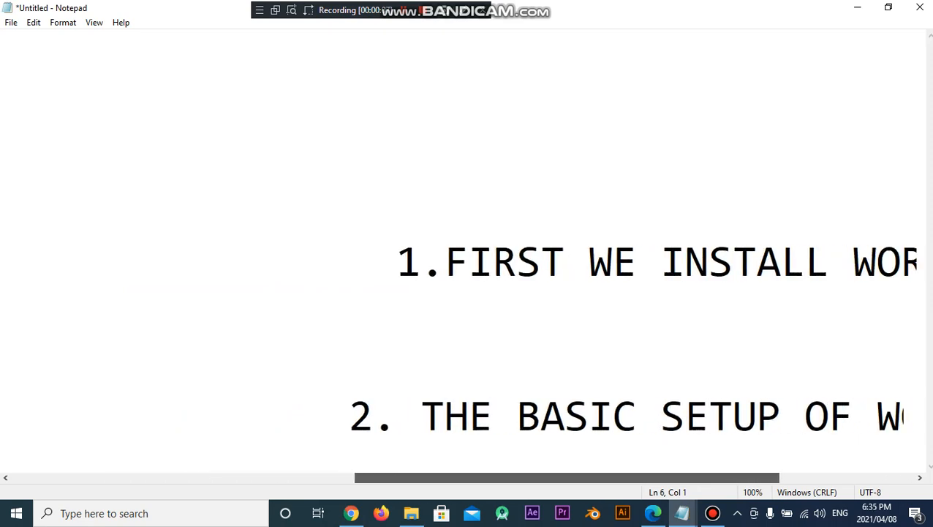
scroll(466, 336, "left", 2)
scroll(467, 336, "right", 2)
left_click_drag(354, 263, 382, 240)
key("alt+Tab")
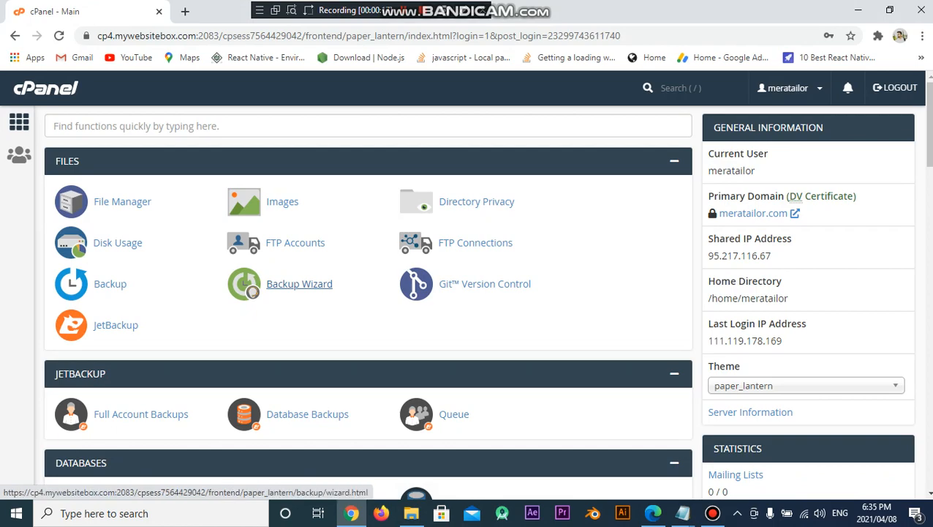
Scroll down to the Software section and open WordPress Manager by Softaculous
scroll(293, 281, "down", 8)
scroll(292, 282, "down", 6)
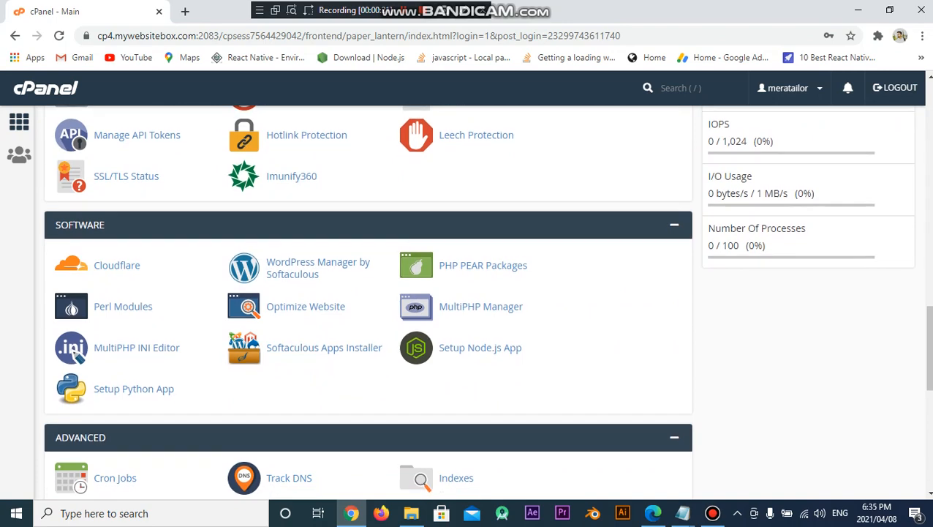
left_click(318, 265)
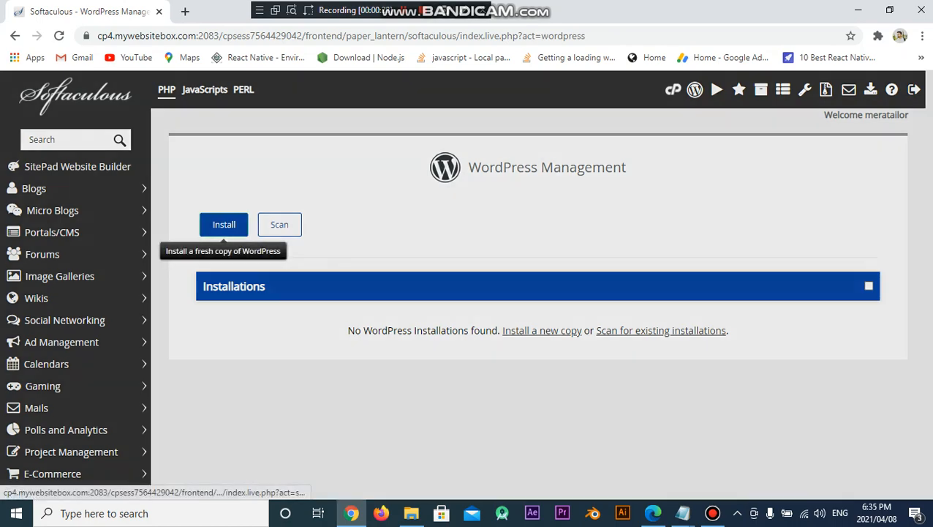
Start a new WordPress install and change the site name from My Blog to 'Mera Tailor'
left_click(215, 229)
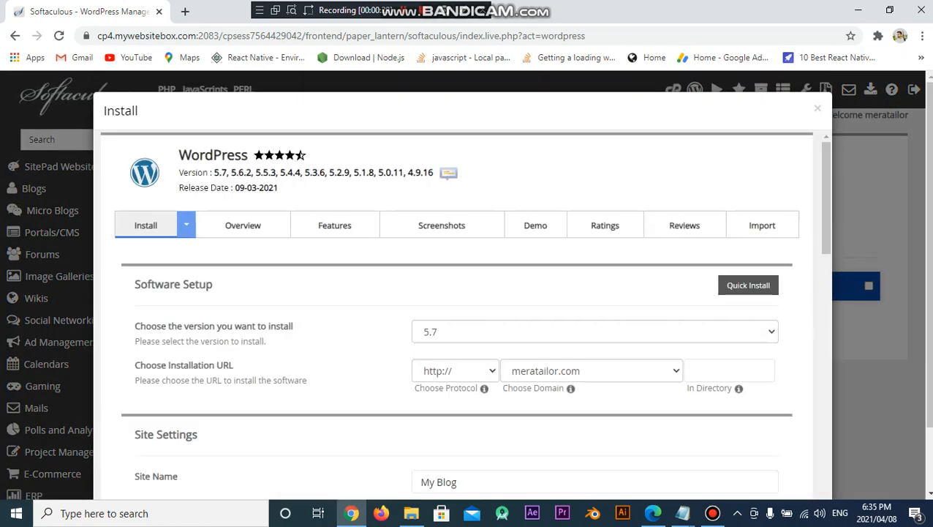
scroll(460, 315, "down", 3)
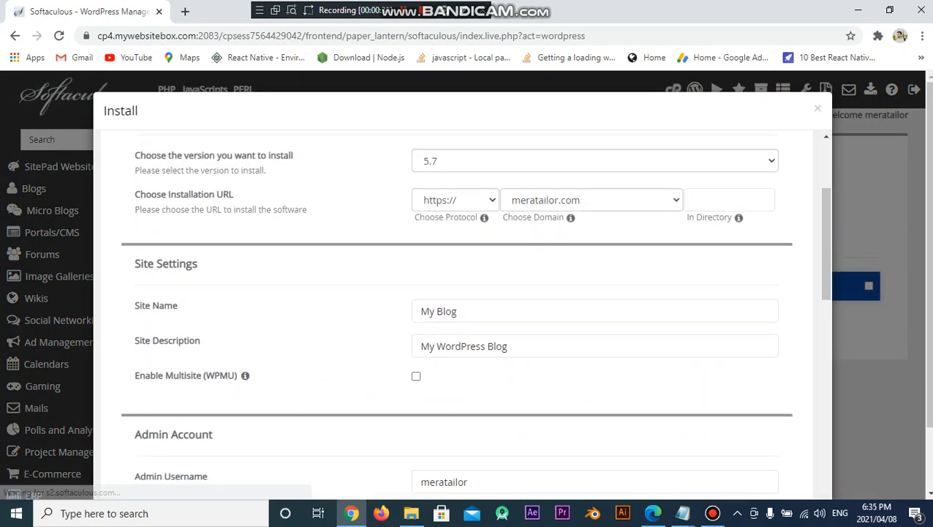
scroll(570, 292, "down", 1)
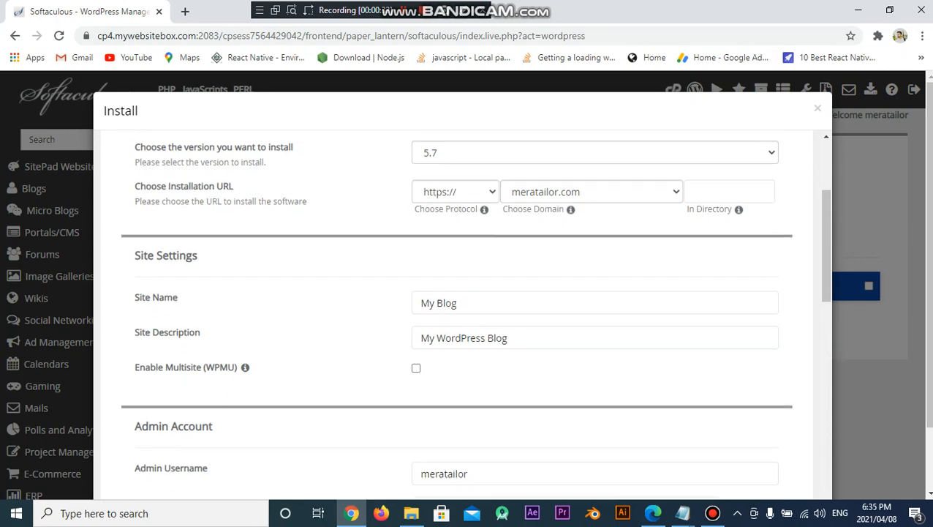
left_click(571, 258)
key("BackSpace")
key("BackSpace")
key("BackSpace")
key("BackSpace")
key("BackSpace")
key("BackSpace")
key("BackSpace")
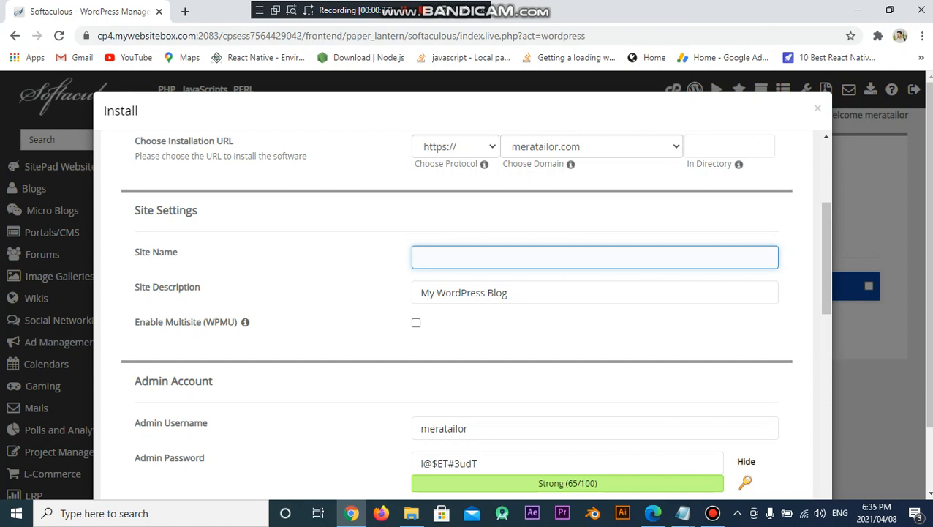
type("Mera Tailor")
Set the site description to 'JOIN US' and generate a random admin password
key("Tab")
key("BackSpace")
key("BackSpace")
key("BackSpace")
key("BackSpace")
key("BackSpace")
key("BackSpace")
key("BackSpace")
key("BackSpace")
key("BackSpace")
key("BackSpace")
key("BackSpace")
key("BackSpace")
key("BackSpace")
key("BackSpace")
key("BackSpace")
key("BackSpace")
key("BackSpace")
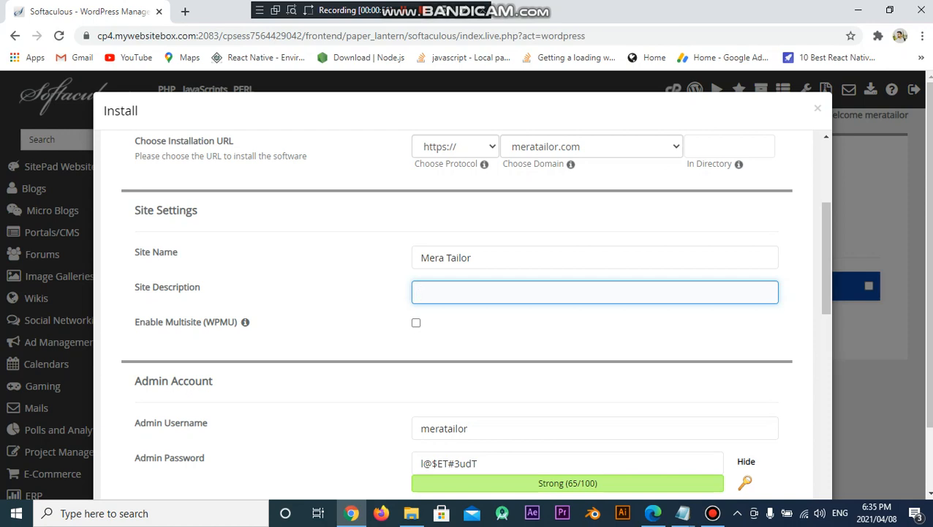
type("JOIN US")
scroll(567, 303, "down", 2)
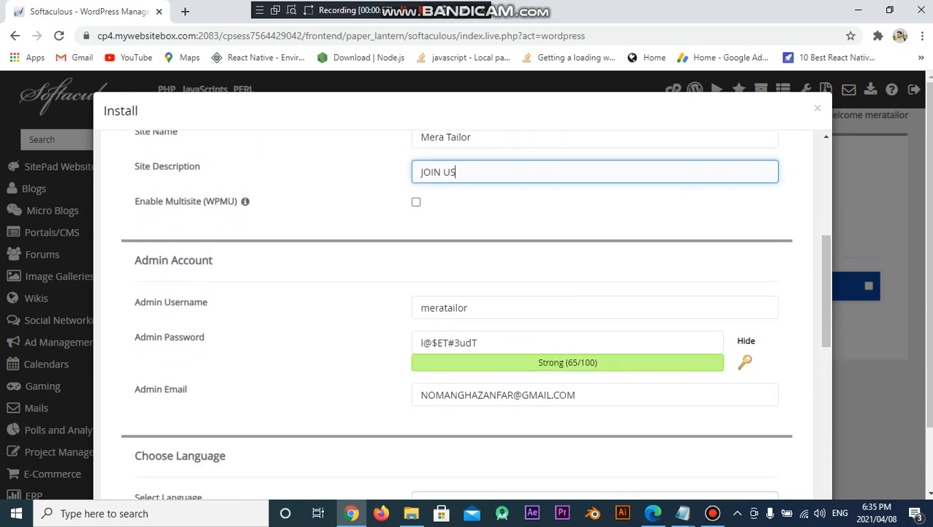
left_click(380, 322)
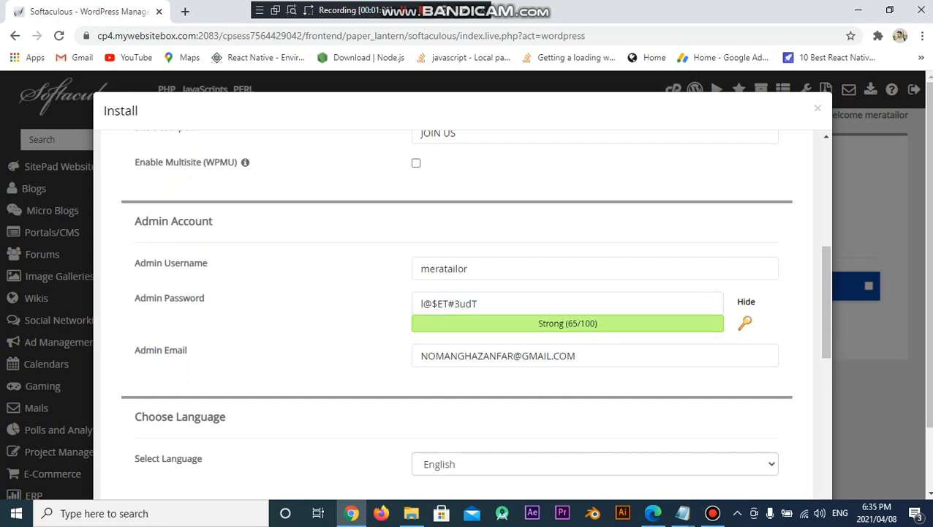
left_click(745, 322)
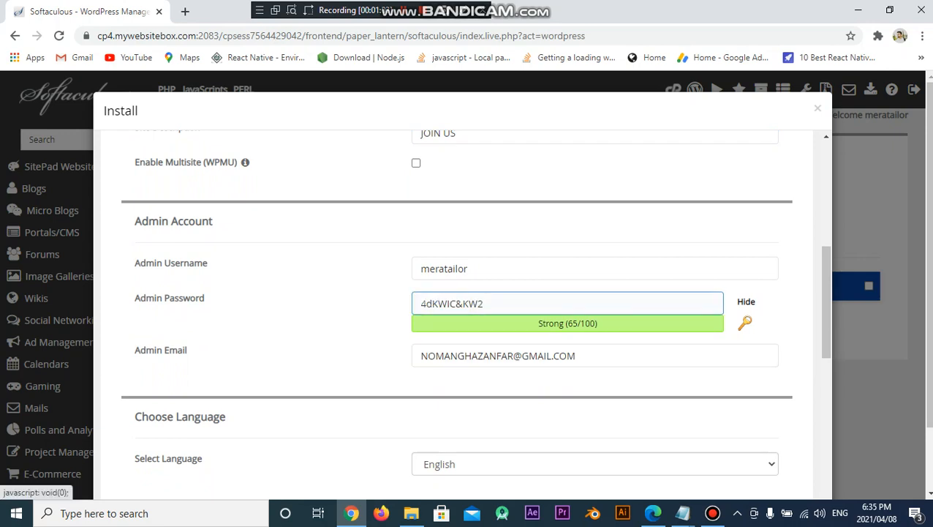
Clear the admin password, try a custom one, then replace it with a generated password
left_click(568, 303)
key("ctrl+a")
key("BackSpace")
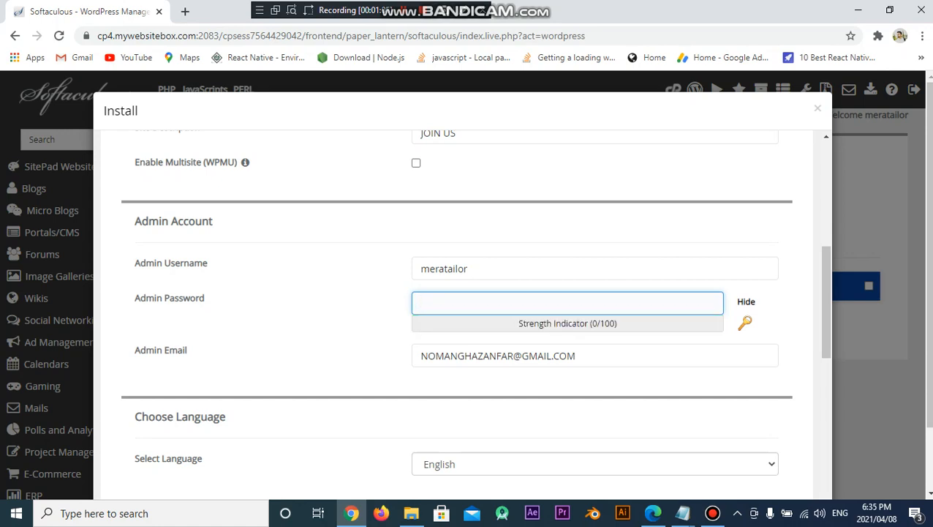
key("Tab")
left_click(567, 303)
type("ss")
key("BackSpace")
key("BackSpace")
left_click(567, 304)
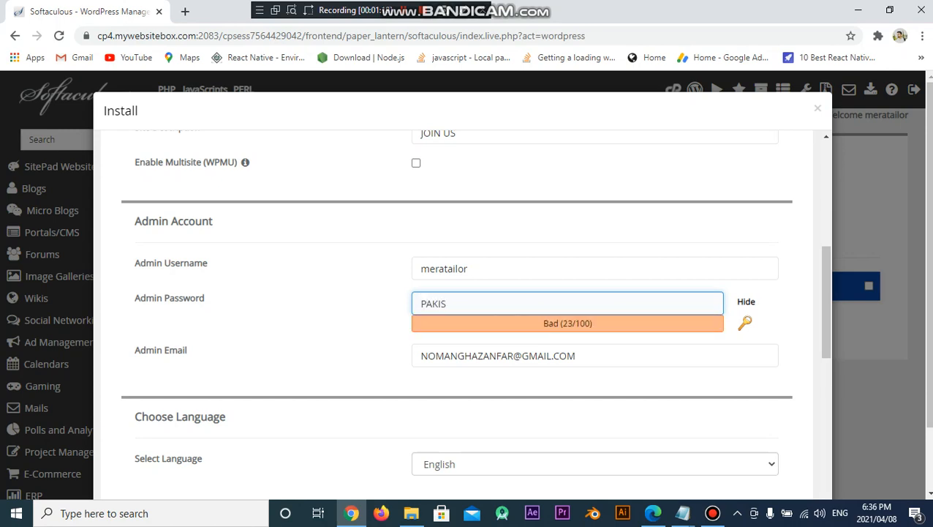
key("Tab")
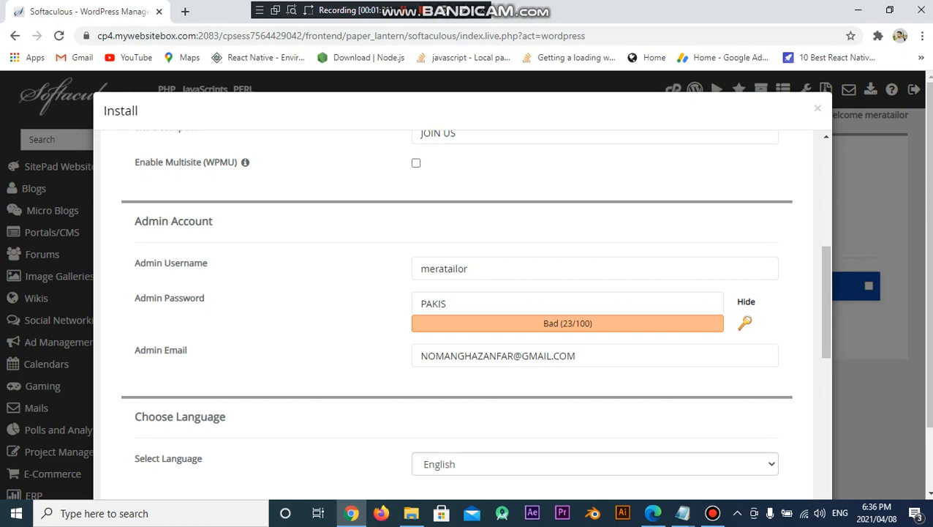
left_click(744, 323)
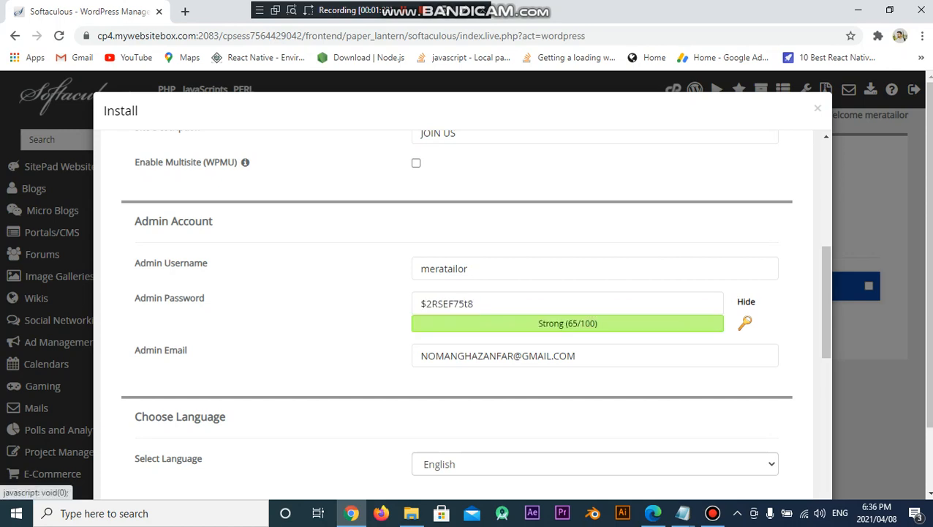
Regenerate a fresh strong admin password and submit the WordPress installation
left_click(512, 304)
key("BackSpace")
key("BackSpace")
key("BackSpace")
key("BackSpace")
key("BackSpace")
key("BackSpace")
key("BackSpace")
key("BackSpace")
key("BackSpace")
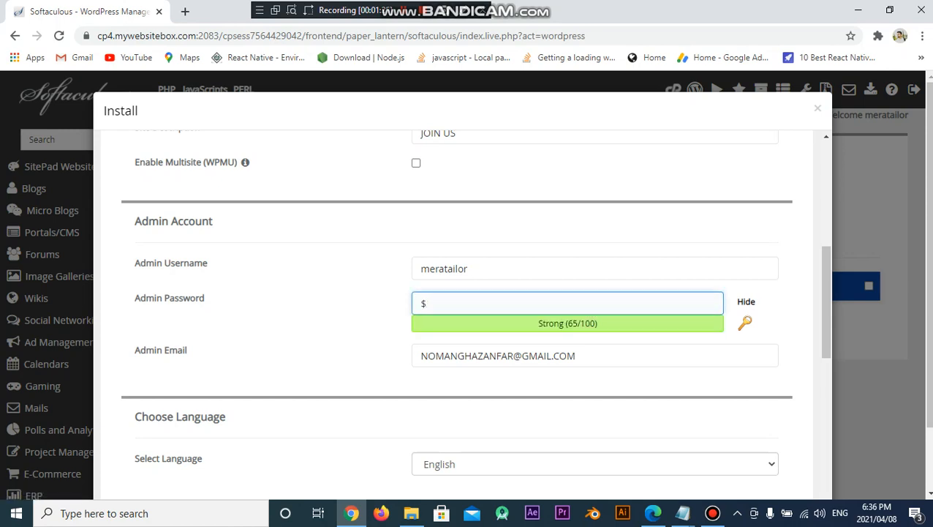
key("BackSpace")
left_click(744, 323)
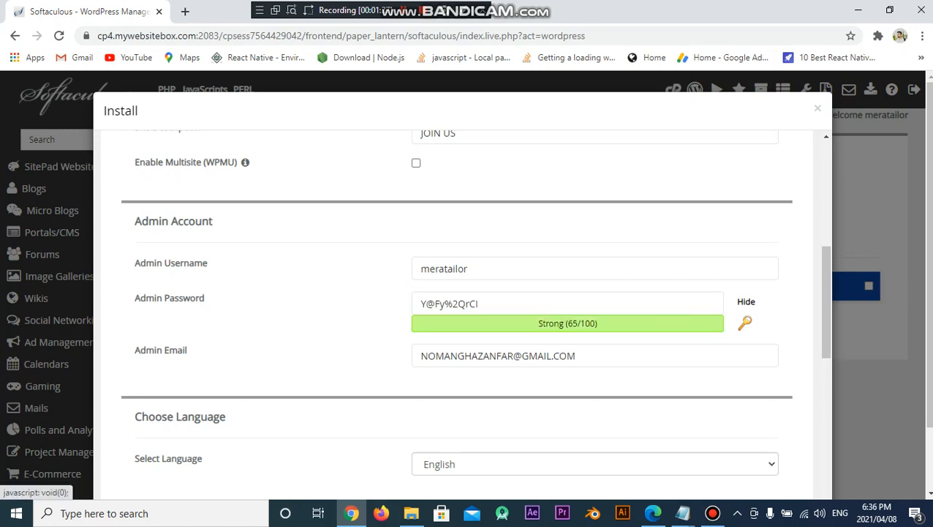
scroll(744, 323, "down", 2)
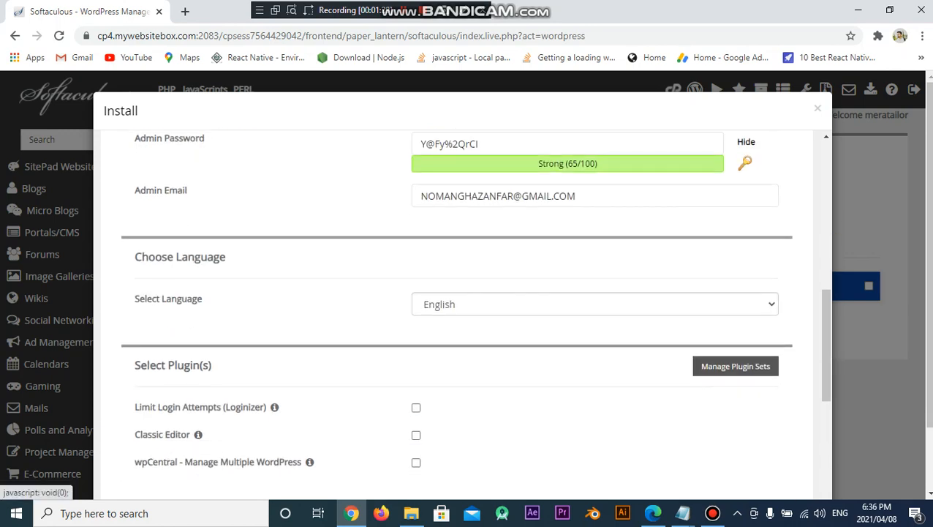
scroll(744, 322, "down", 1)
scroll(744, 323, "down", 3)
scroll(744, 323, "down", 2)
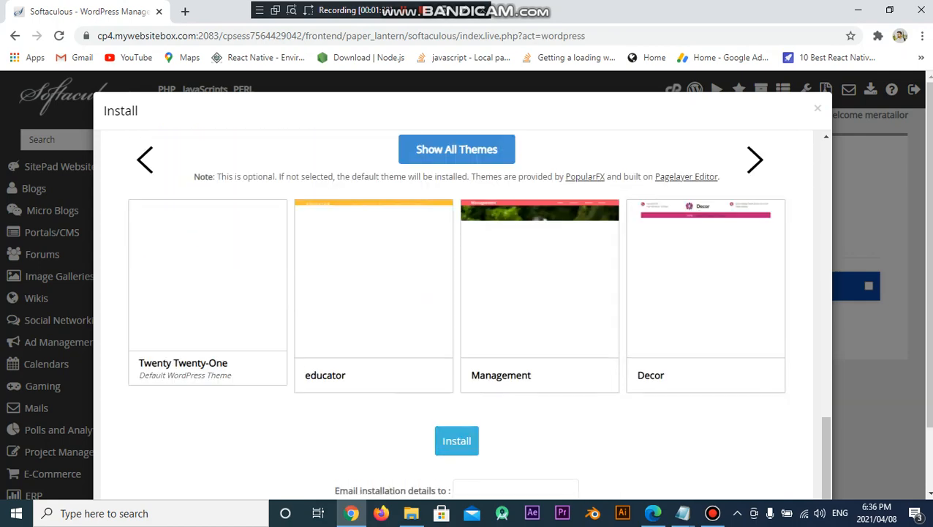
left_click(457, 441)
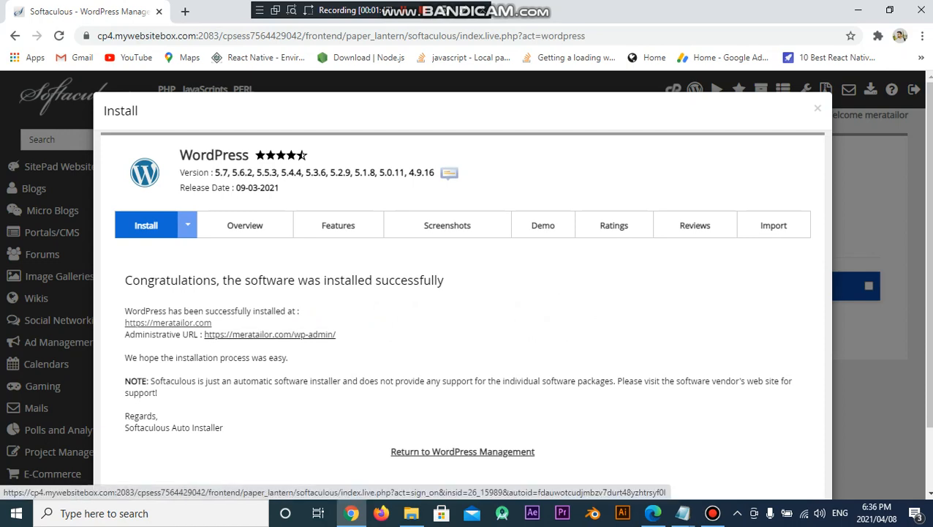
Open the Administrative URL to reach the Mera Tailor wp-admin dashboard
left_click(270, 333)
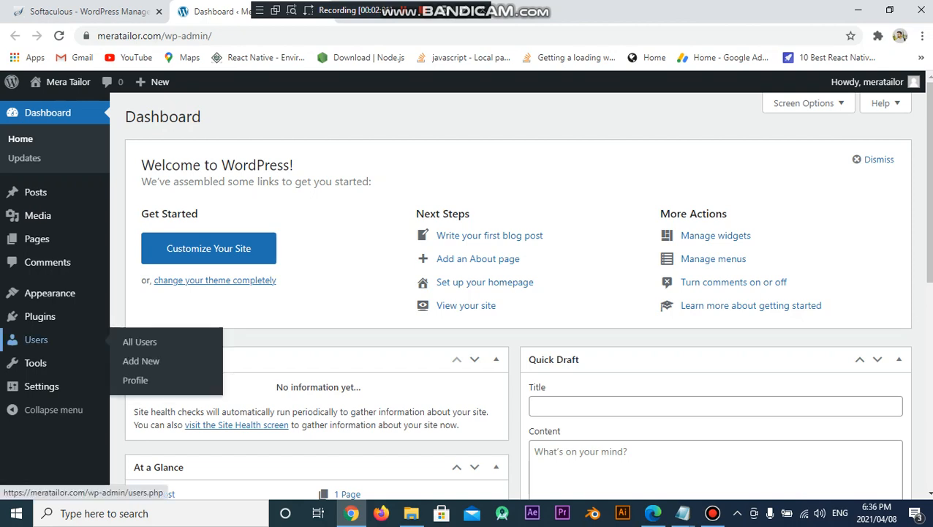
scroll(35, 340, "down", 1)
Save the General settings and review the Writing, Reading, Discussion and Media settings
mouse_move(44, 387)
left_click(137, 344)
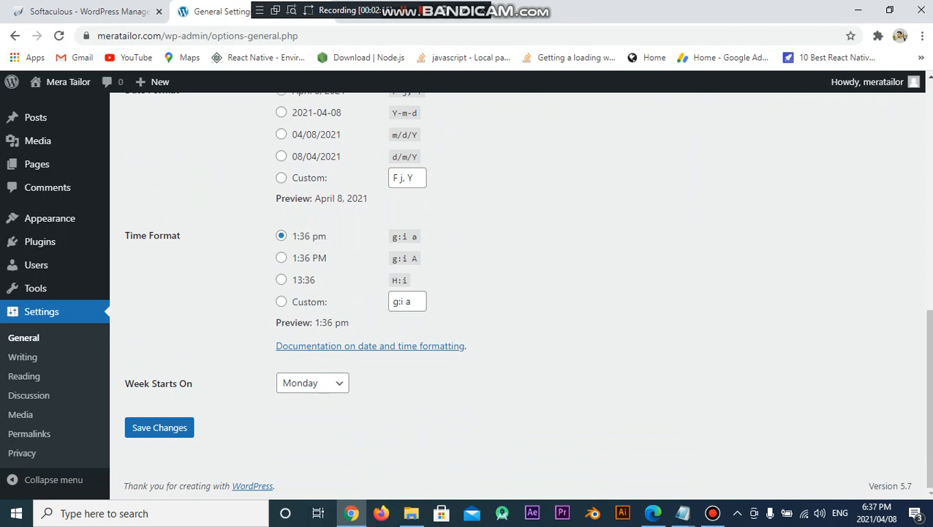
left_click(159, 427)
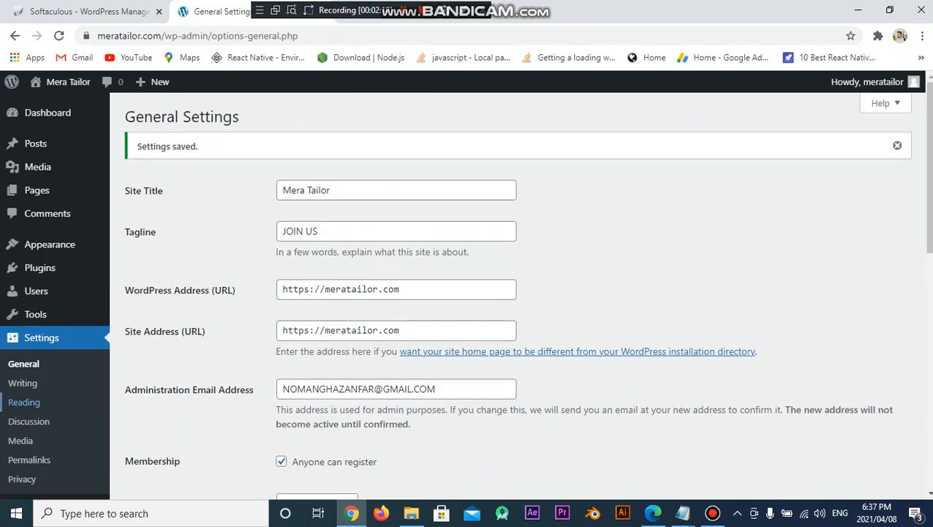
left_click(22, 383)
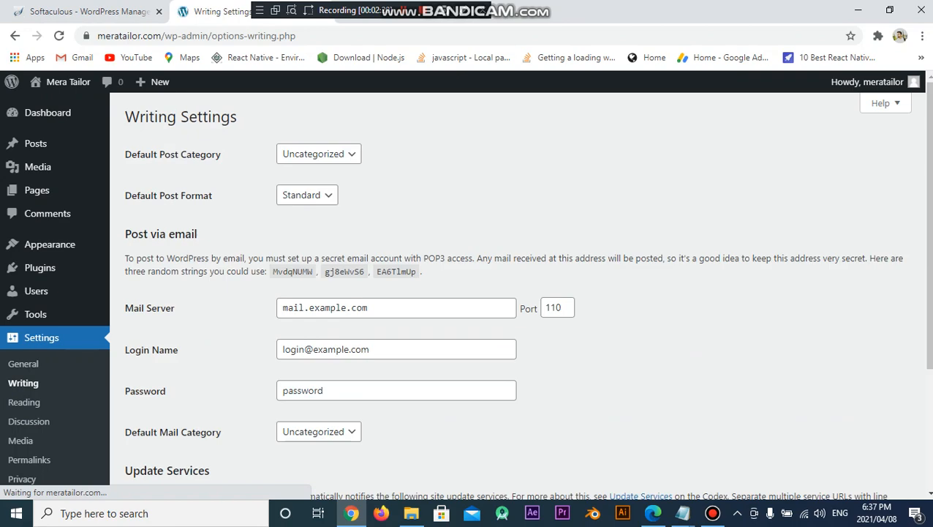
scroll(512, 293, "down", 3)
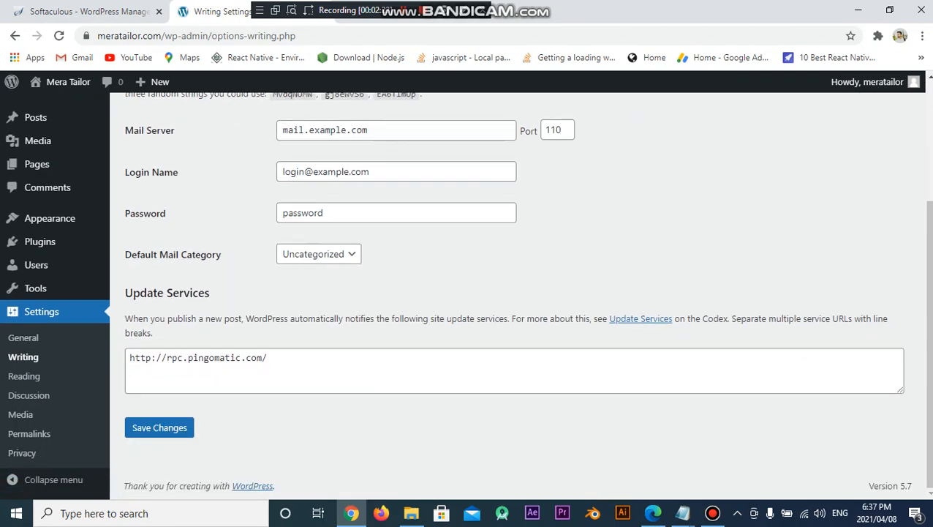
left_click(23, 375)
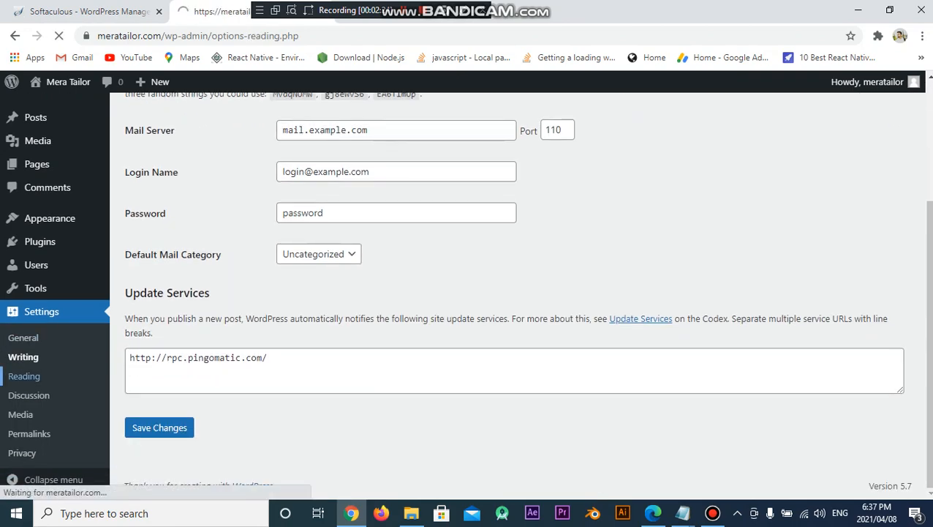
scroll(512, 293, "down", 2)
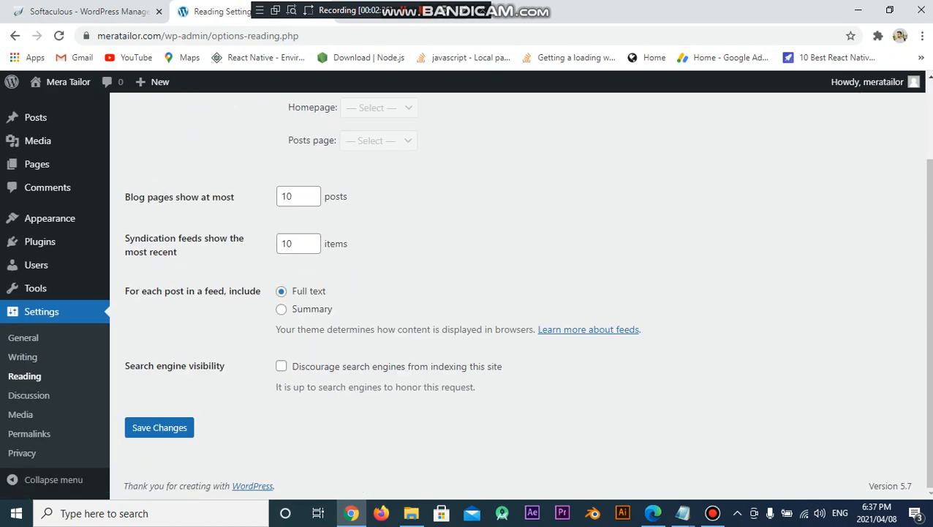
left_click(28, 395)
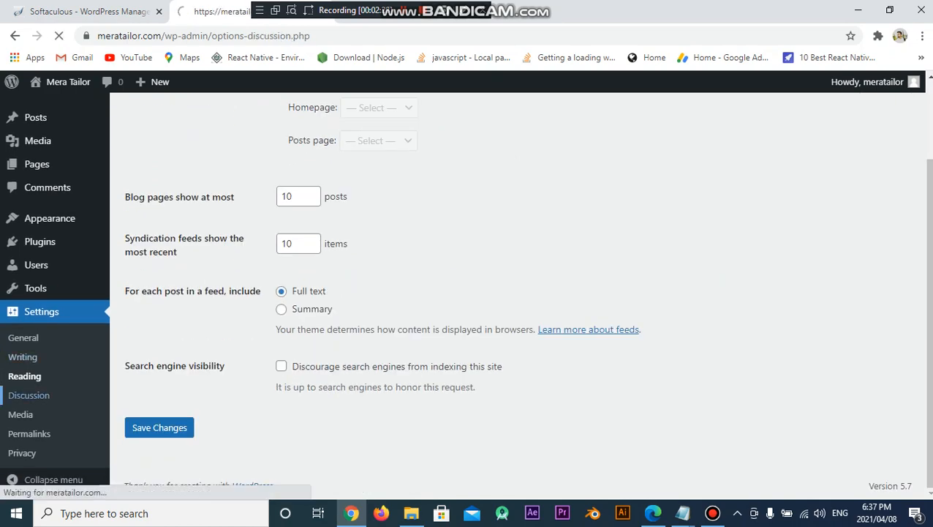
scroll(512, 292, "down", 7)
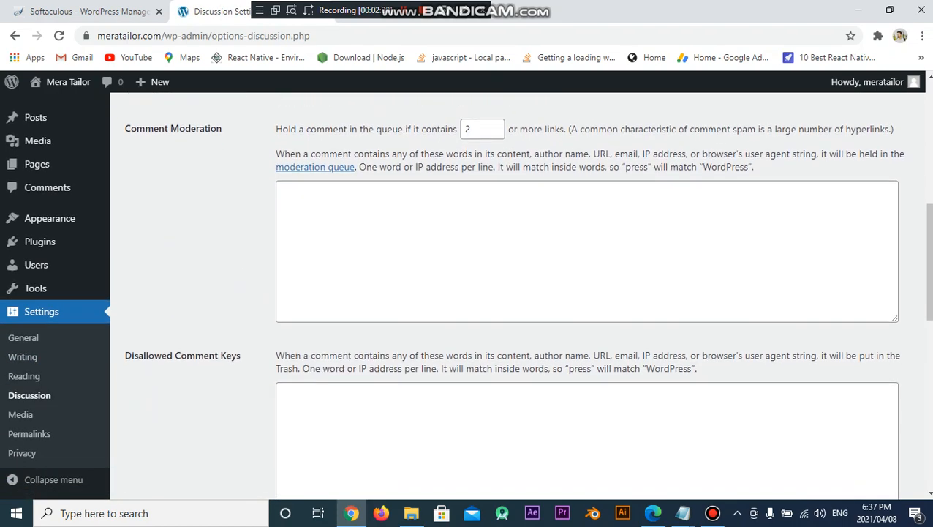
scroll(512, 293, "down", 5)
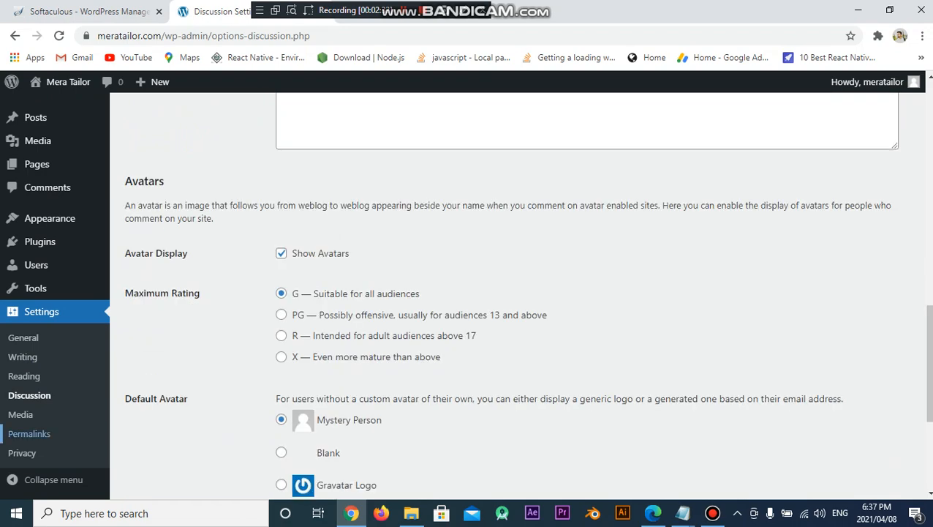
left_click(20, 414)
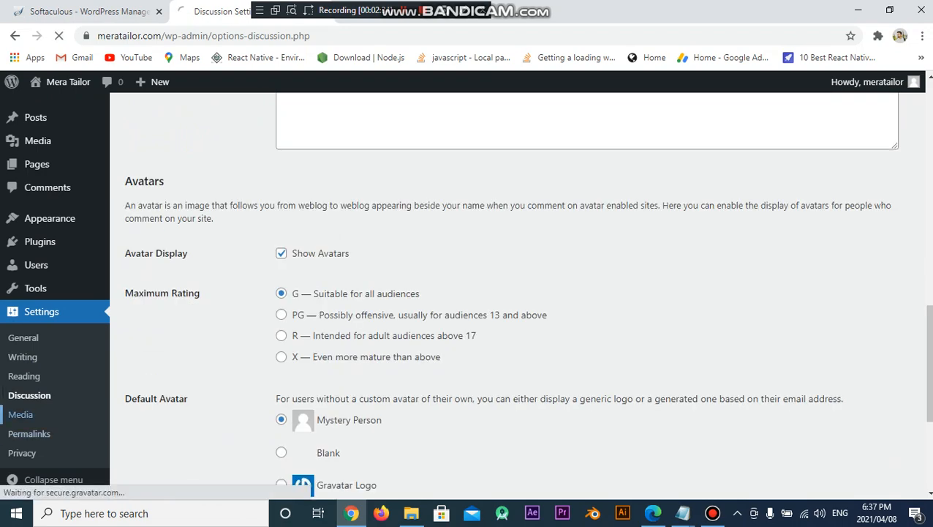
scroll(22, 425, "down", 3)
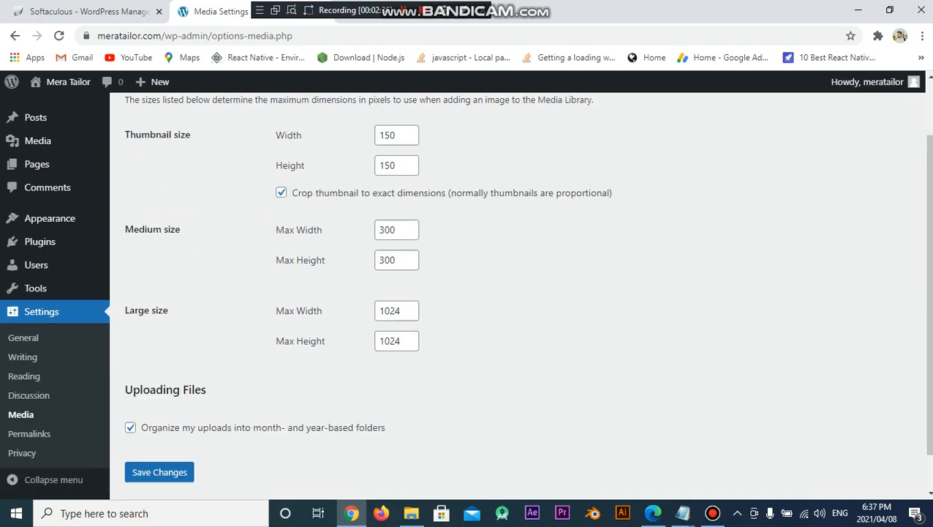
Set permalinks to the Post name structure and save the change
left_click(29, 433)
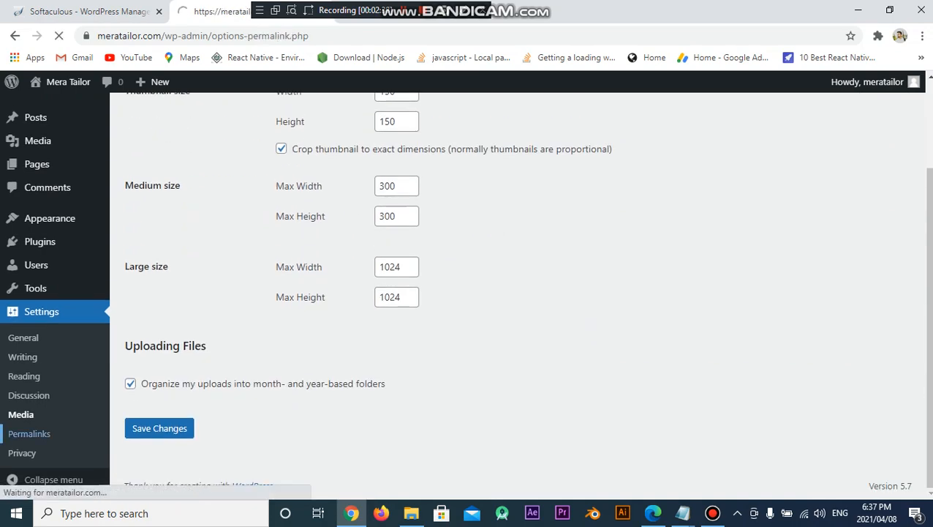
scroll(512, 293, "down", 2)
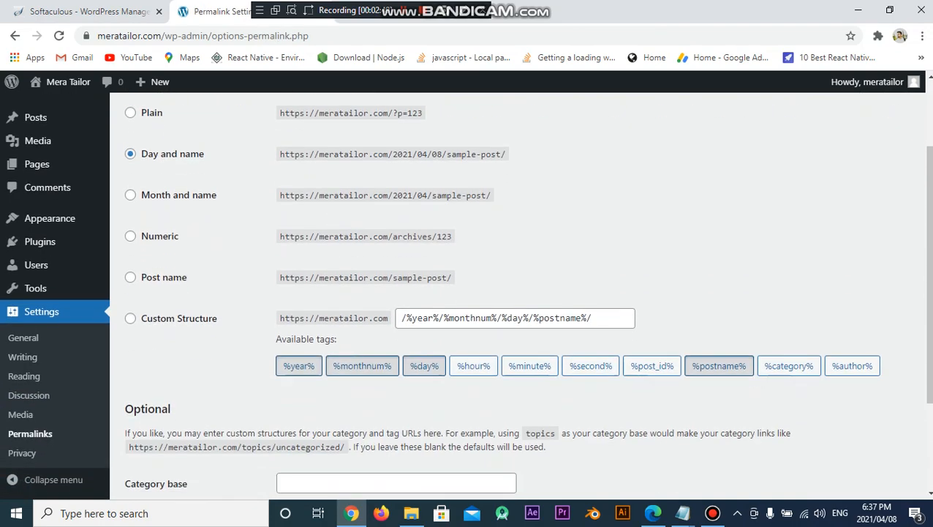
left_click(130, 278)
scroll(512, 293, "down", 2)
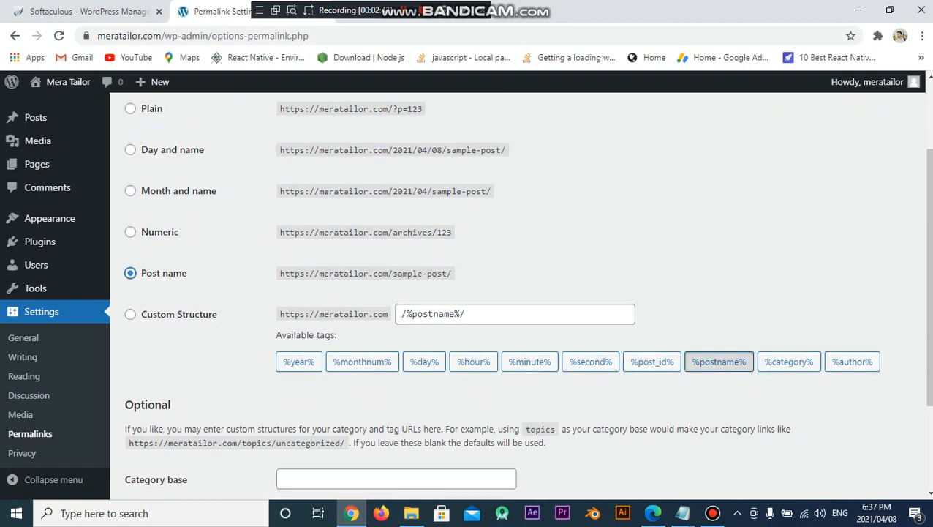
left_click(159, 428)
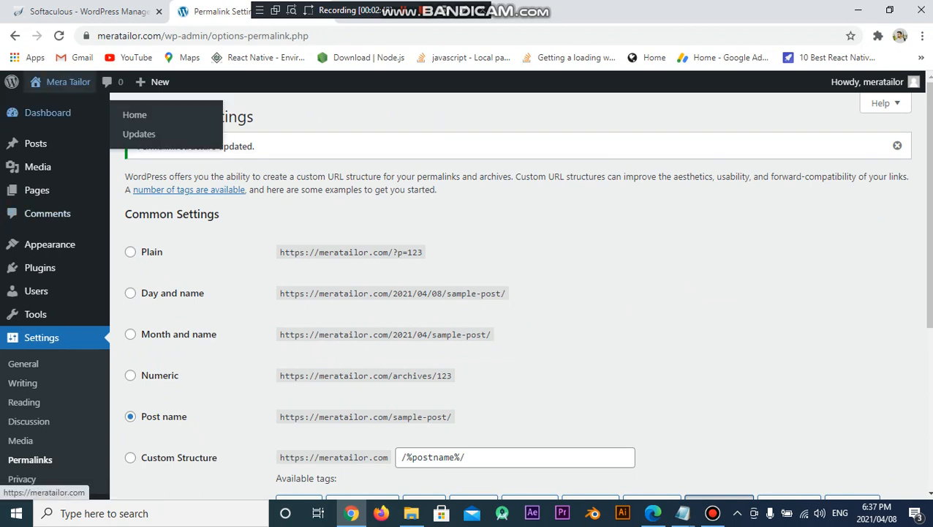
Visit the live site homepage, then return to the Permalink settings
right_click(59, 83)
left_click(121, 96)
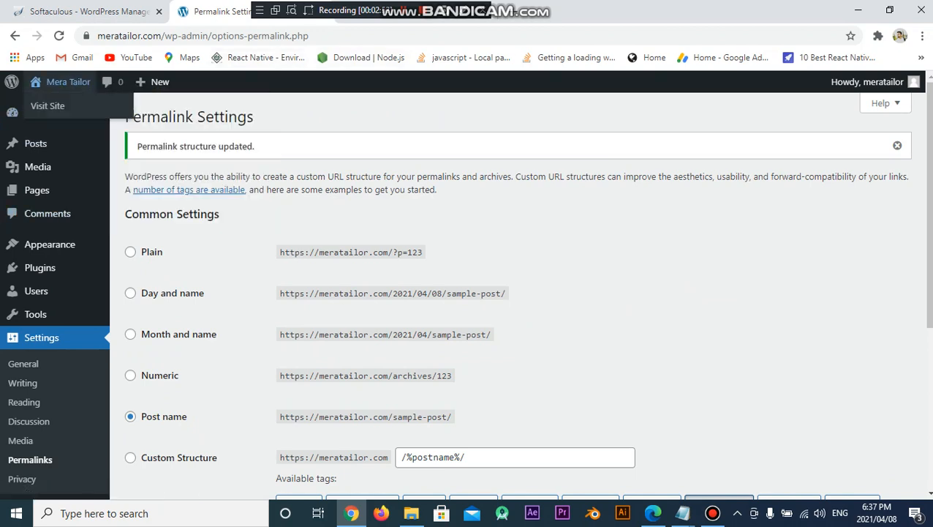
left_click(58, 82)
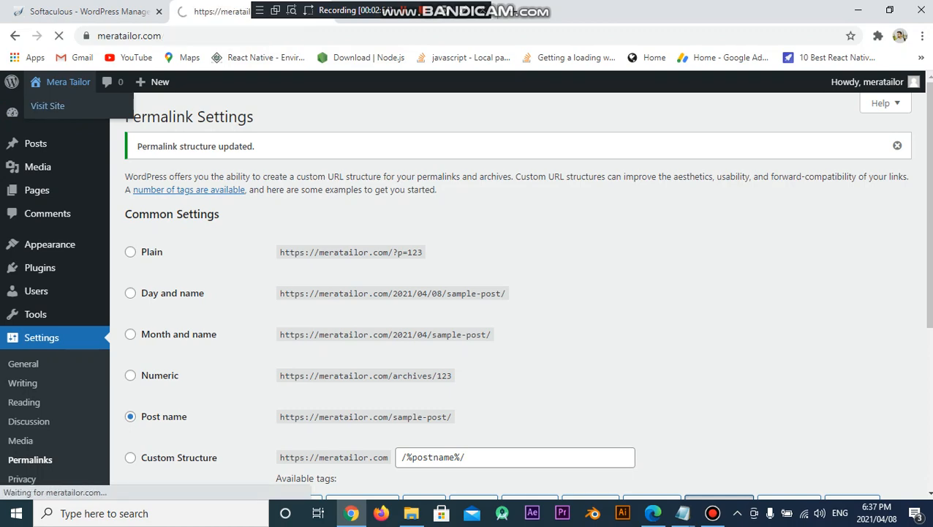
scroll(462, 296, "down", 5)
scroll(462, 295, "up", 5)
scroll(463, 296, "down", 6)
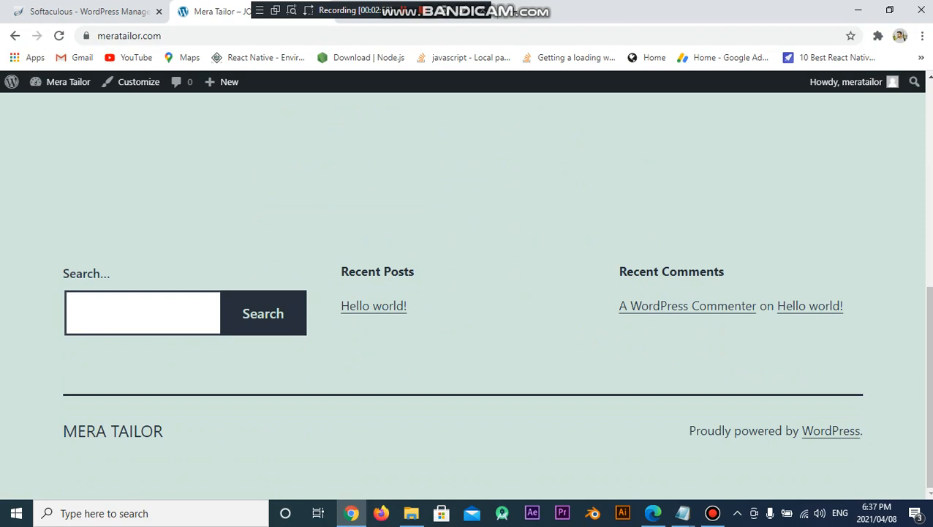
left_click(15, 35)
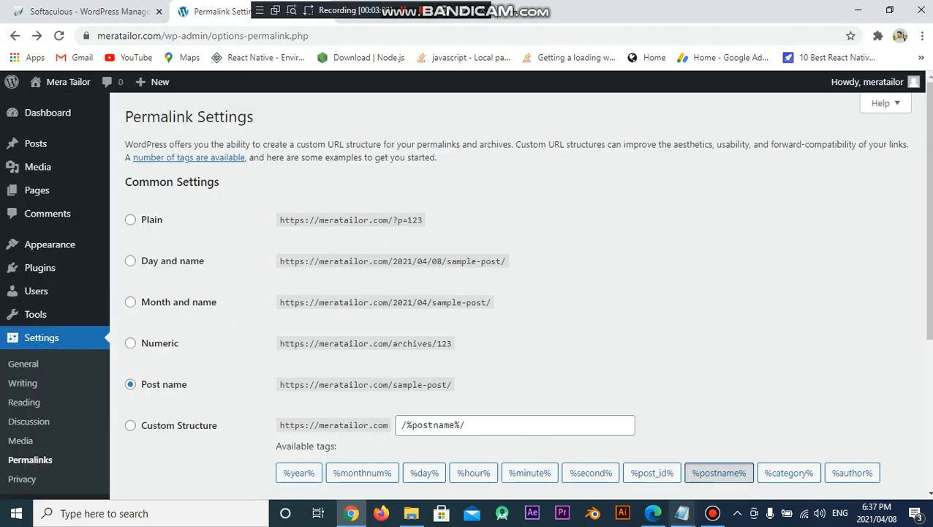
In the Notepad note, add 'NOW INSTALL PLUGIN' above the '1.FIRST' line
mouse_move(682, 513)
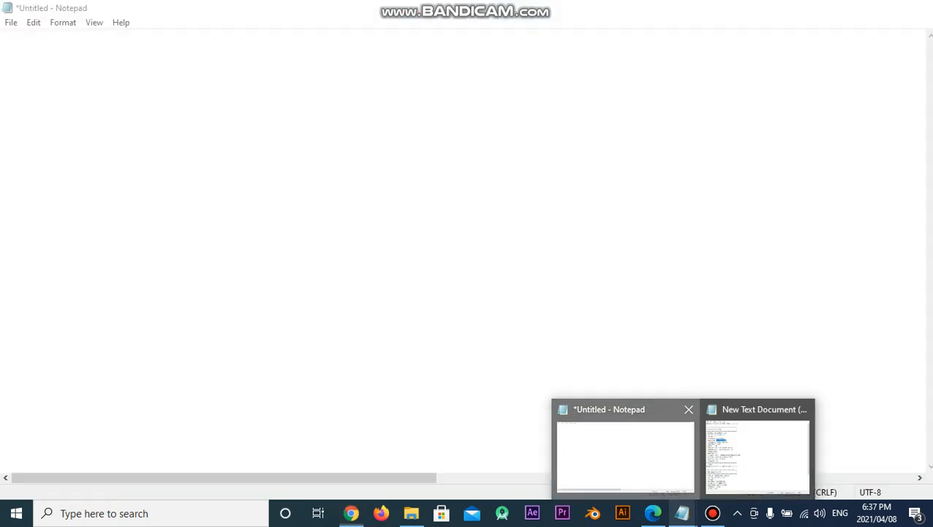
left_click(626, 455)
left_click(397, 260)
type("NOW ")
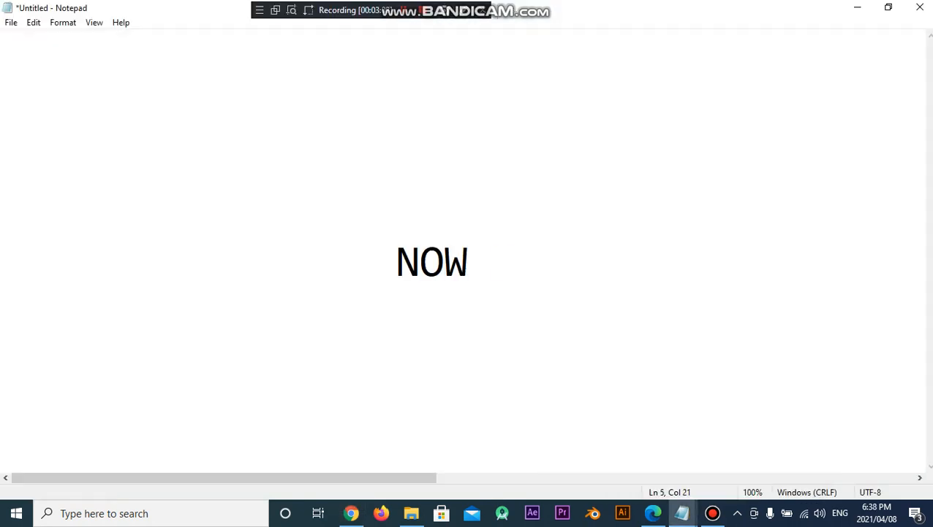
type("INSTALL PLUG")
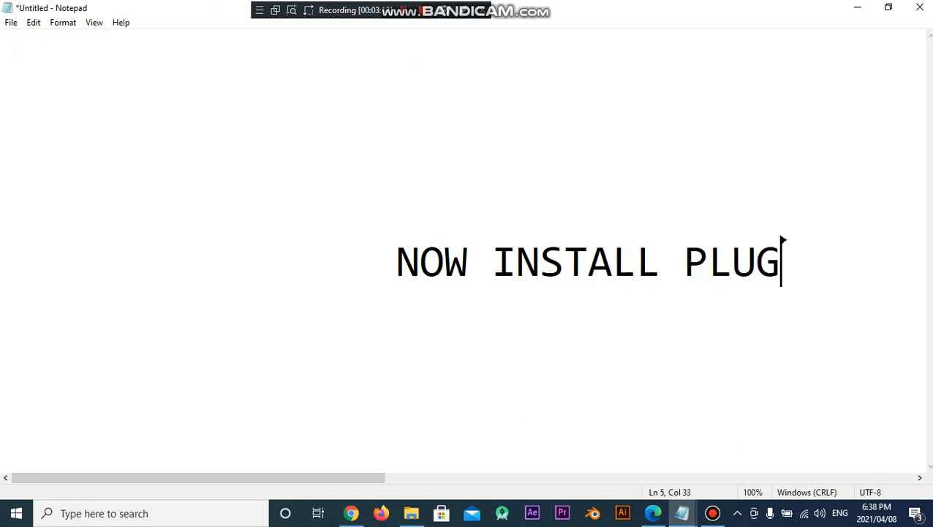
type("IN")
key("Return")
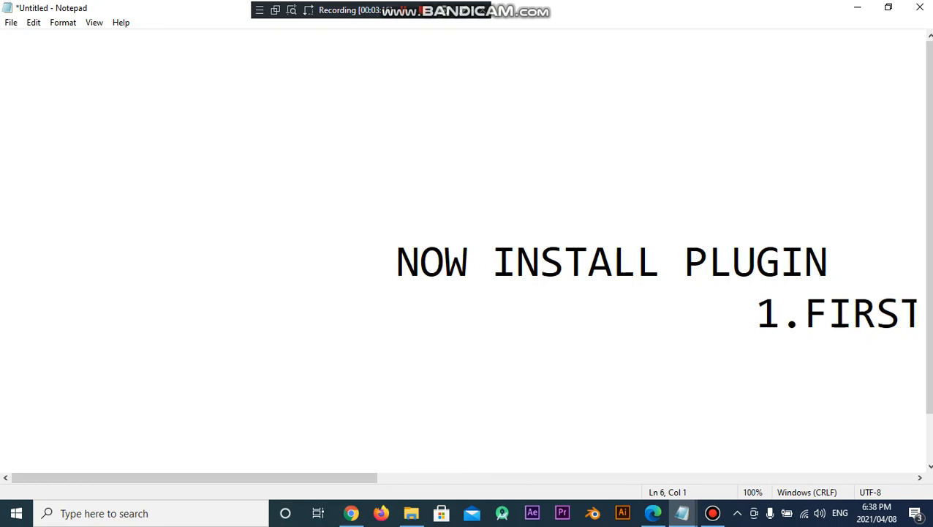
Back in WordPress, go to the Installed Plugins list
left_click(352, 513)
mouse_move(41, 268)
left_click(152, 269)
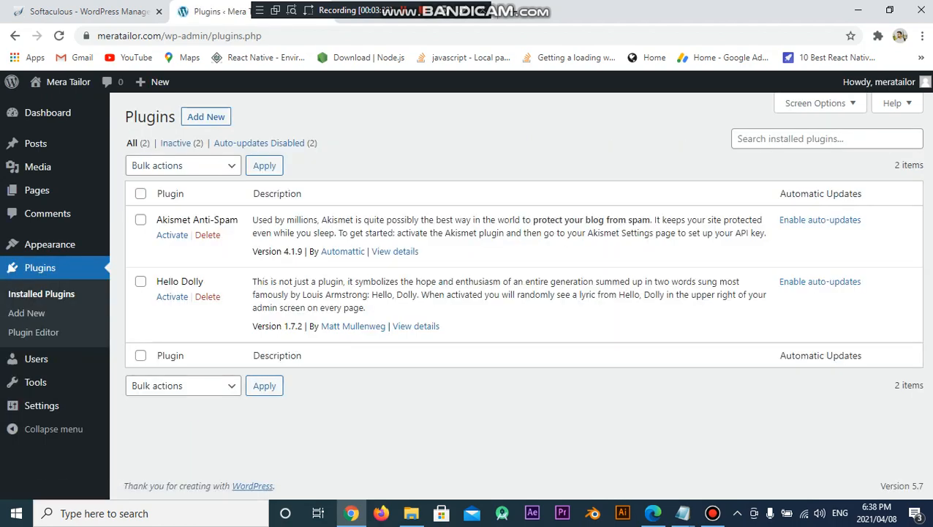
Bulk-delete Akismet Anti-Spam and Hello Dolly, then go to the Add Plugins page
left_click(140, 193)
left_click(183, 165)
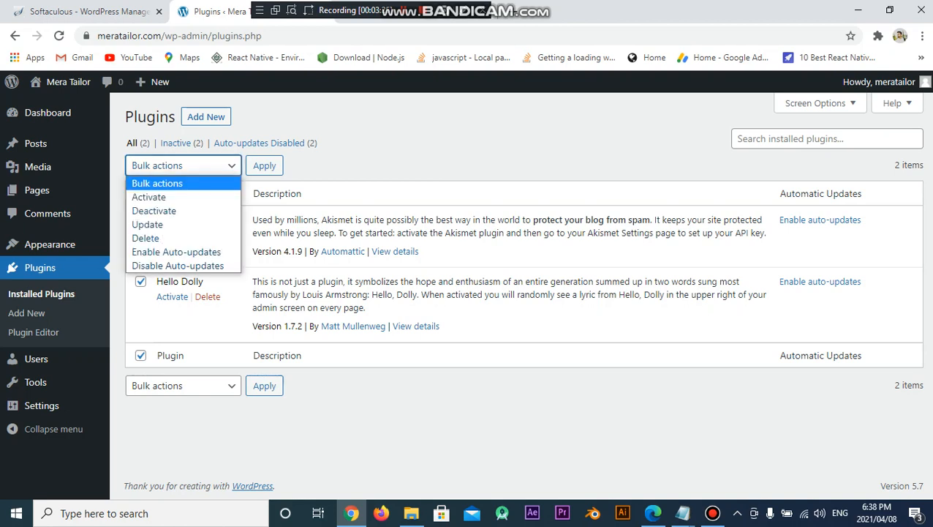
left_click(150, 238)
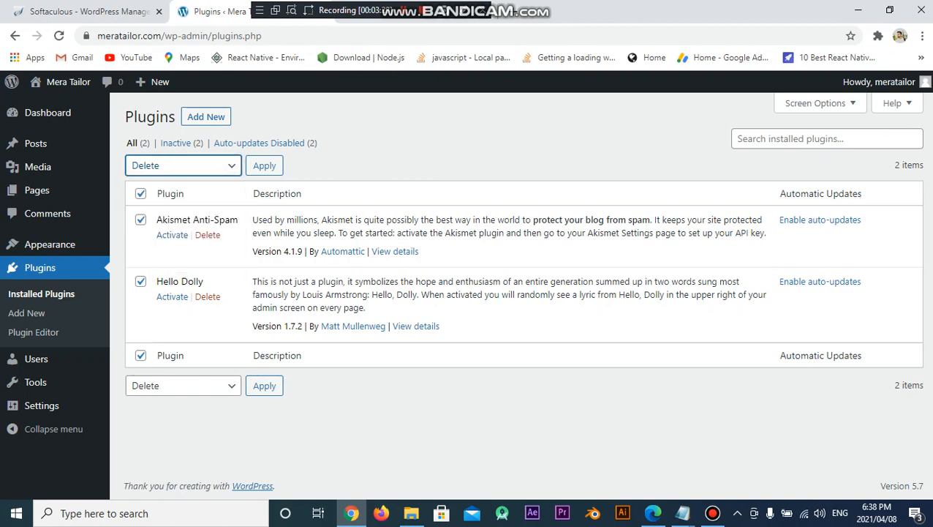
left_click(264, 165)
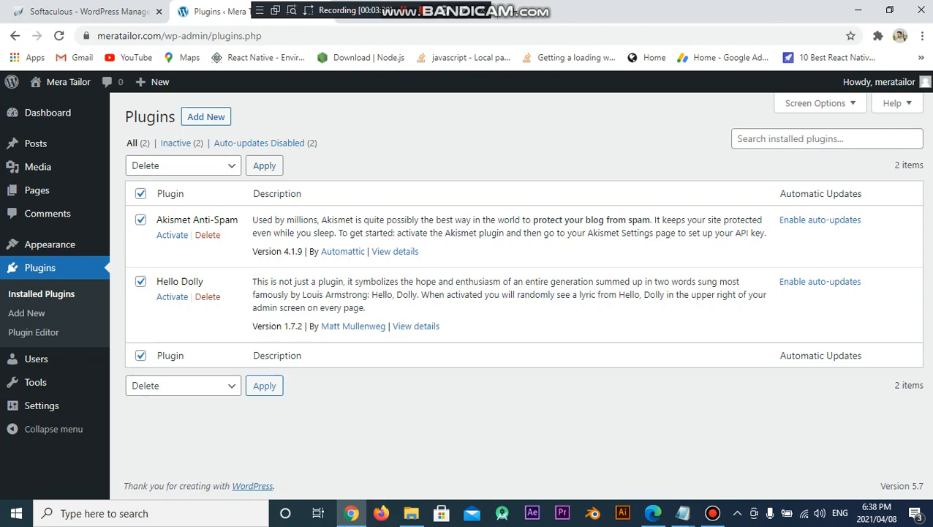
key("Return")
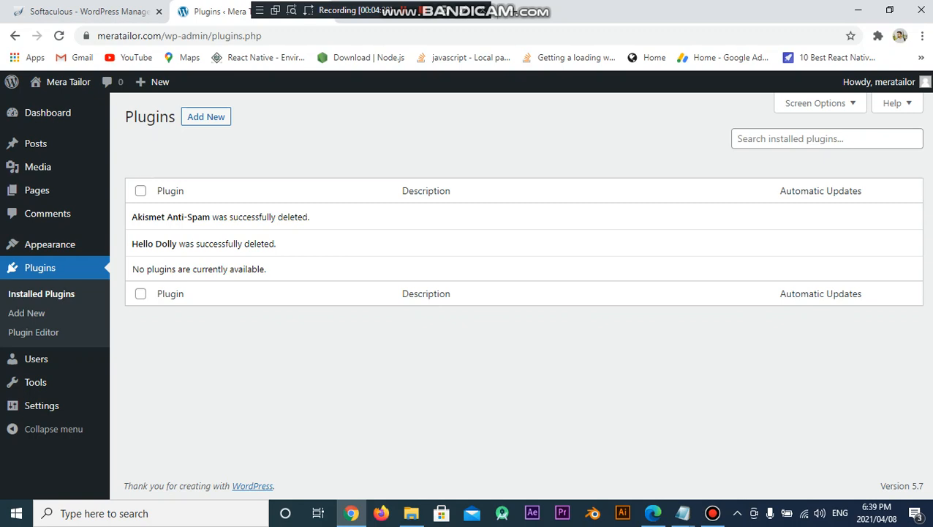
left_click(206, 117)
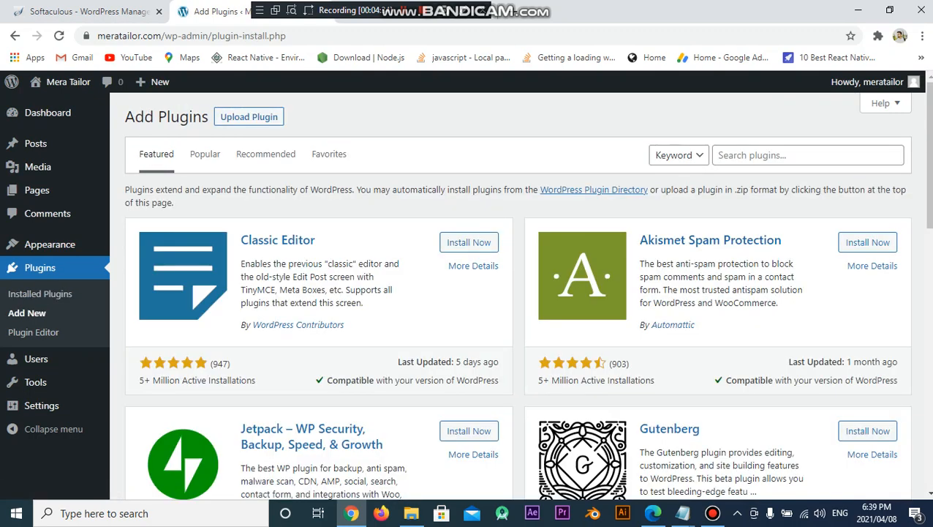
Search plugins for 'elementor' and install Elementor Website Builder
left_click(790, 155)
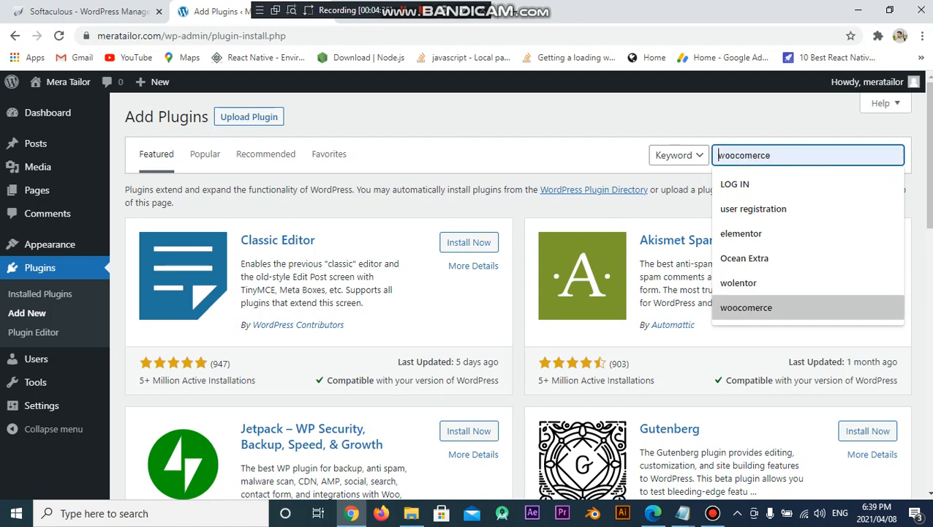
key("Down")
key("Down")
key("Down")
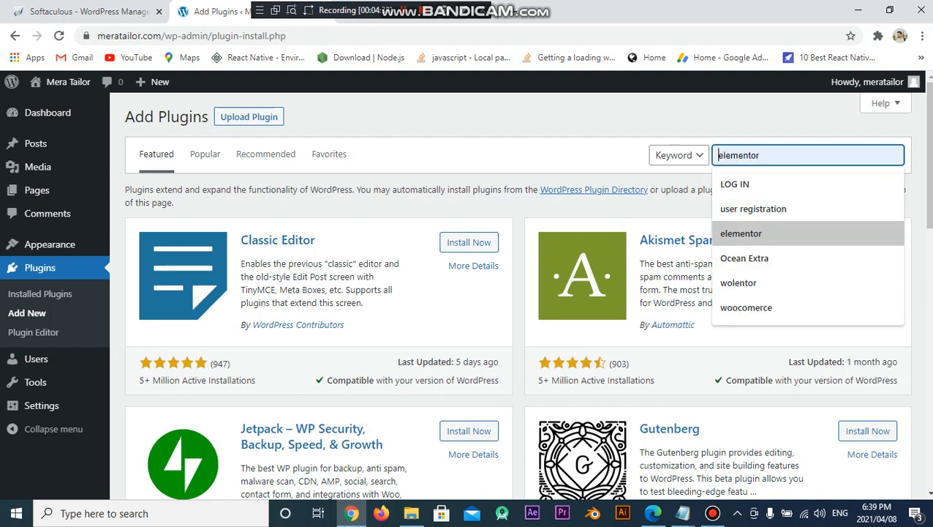
key("Return")
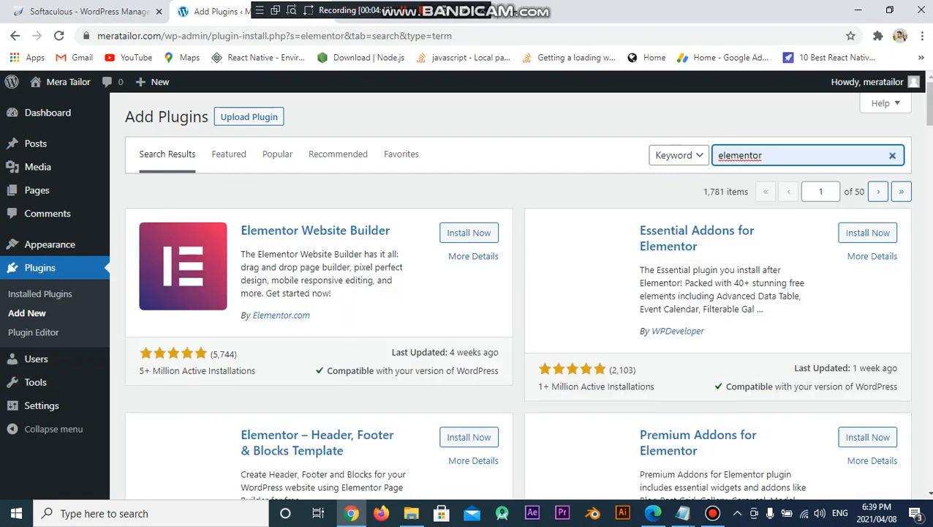
left_click(468, 233)
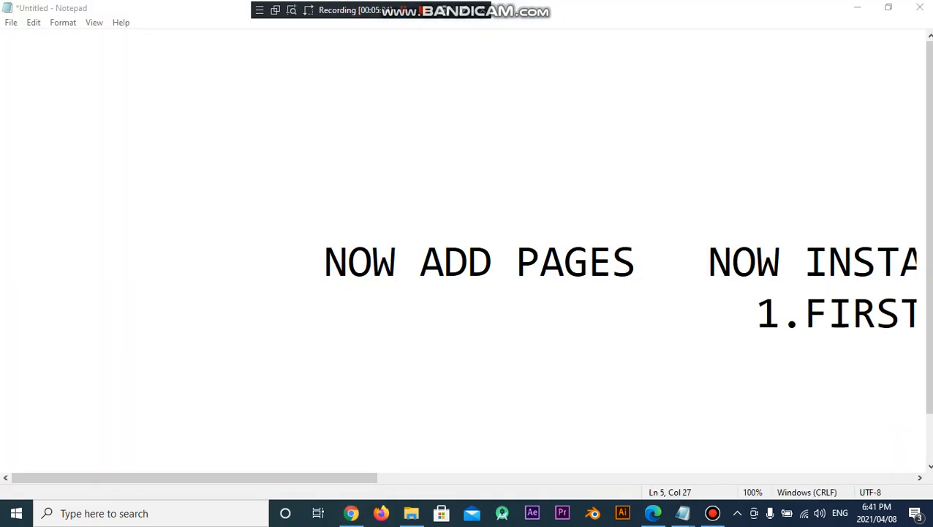
Delete the 'NOW ADD PAGES' note text in Notepad and return to WordPress
left_click_drag(325, 261, 664, 252)
key("BackSpace")
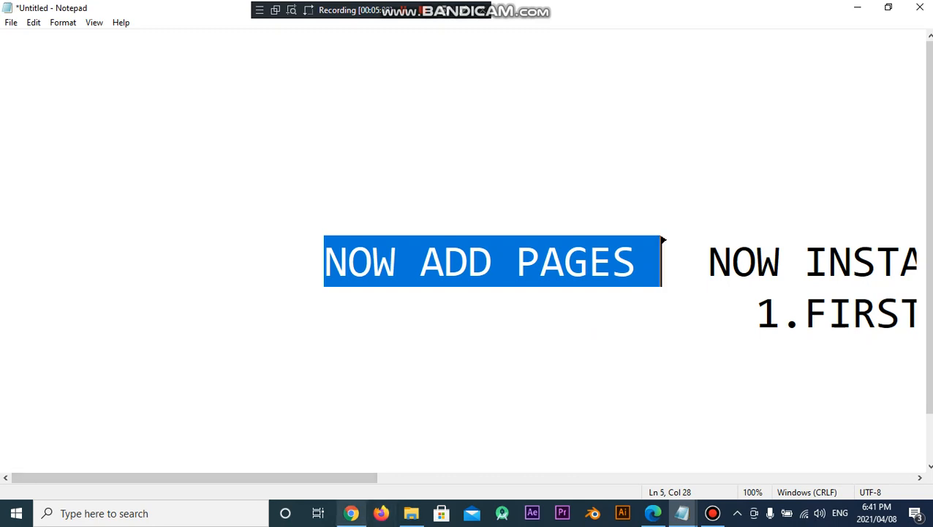
left_click(352, 513)
From Pages > All Pages, add a new page to open the block editor
mouse_move(37, 190)
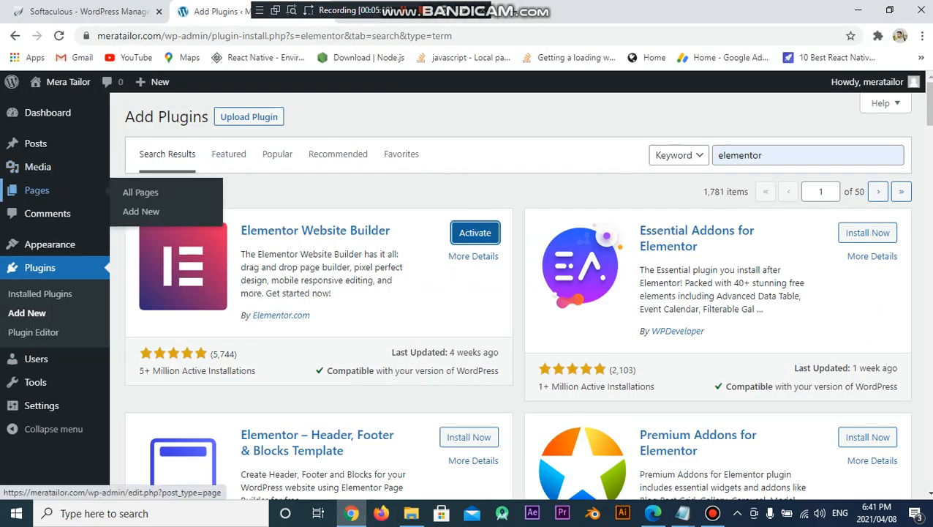
left_click(141, 191)
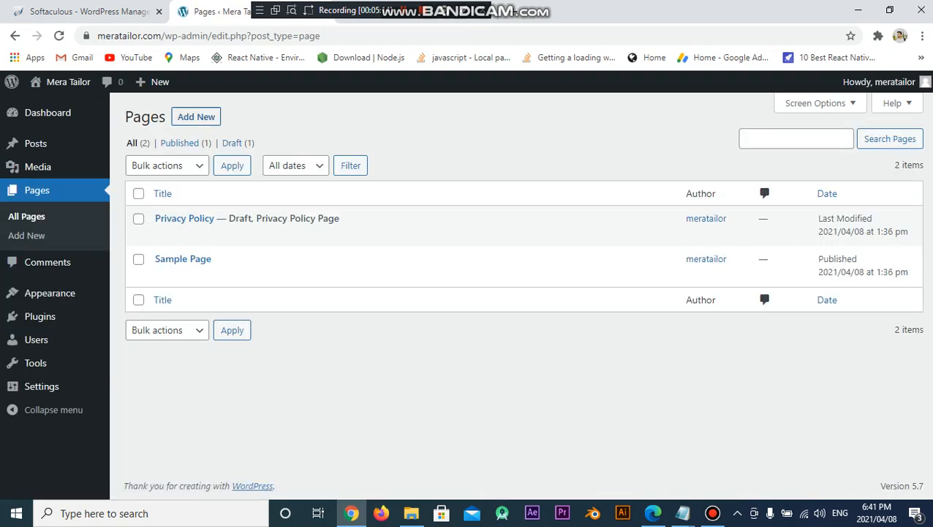
left_click(196, 117)
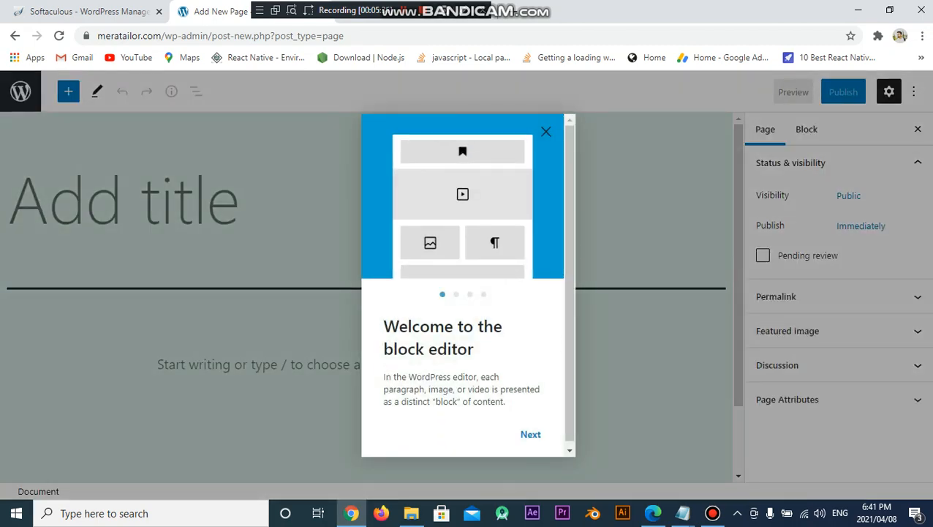
Title the new page HOME and publish it
left_click(546, 131)
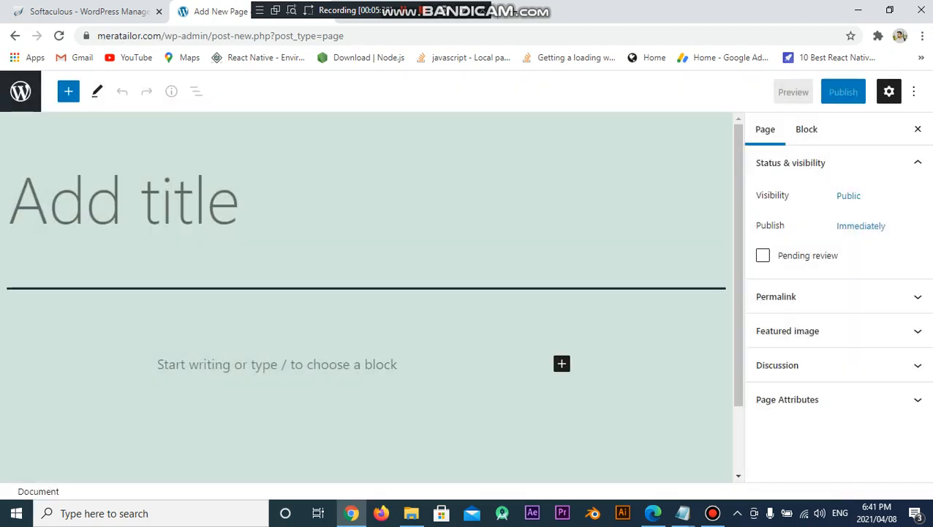
type("HO")
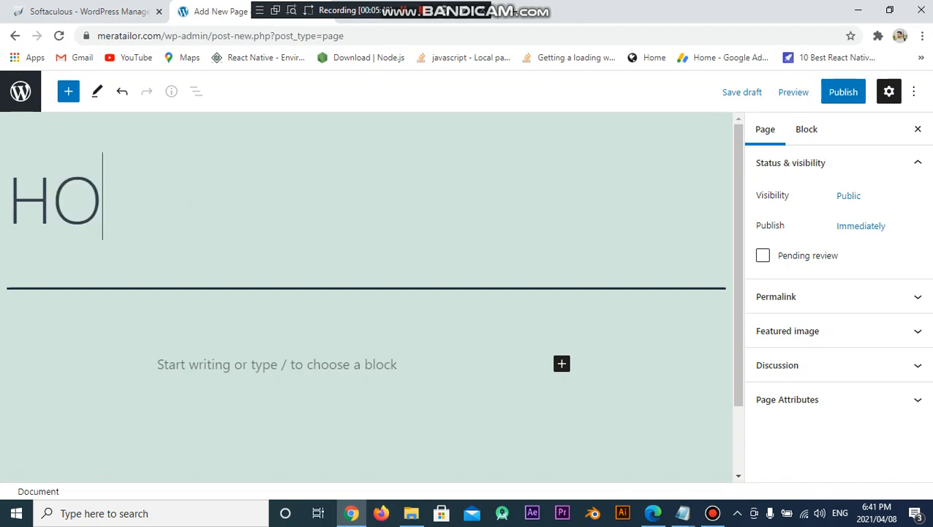
type("ME")
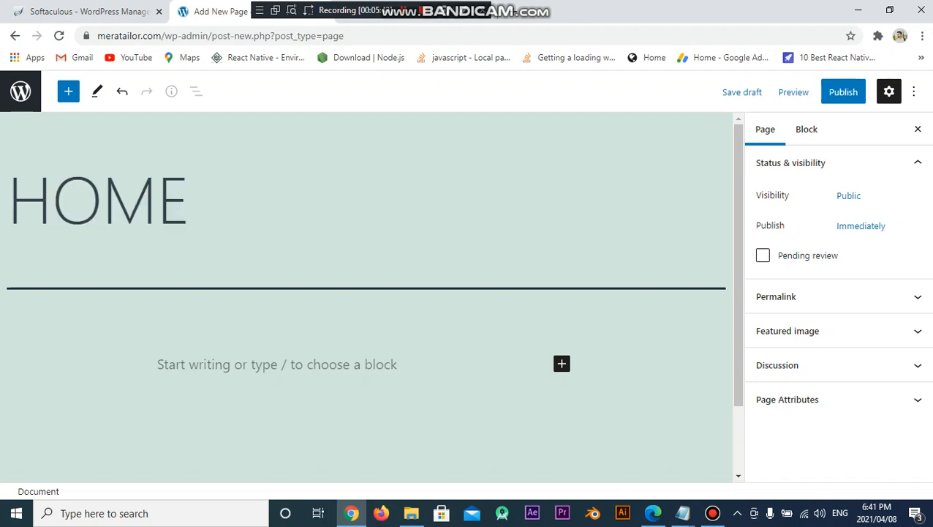
left_click(844, 92)
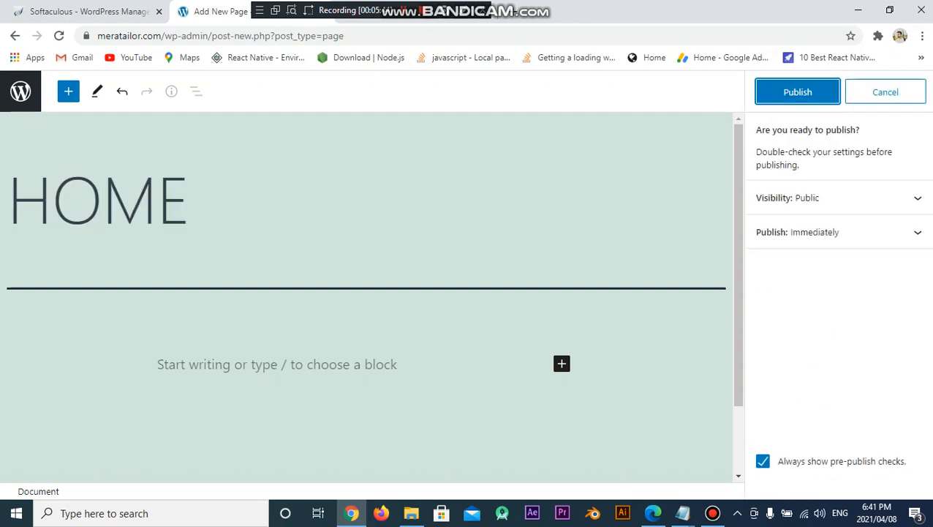
left_click(798, 91)
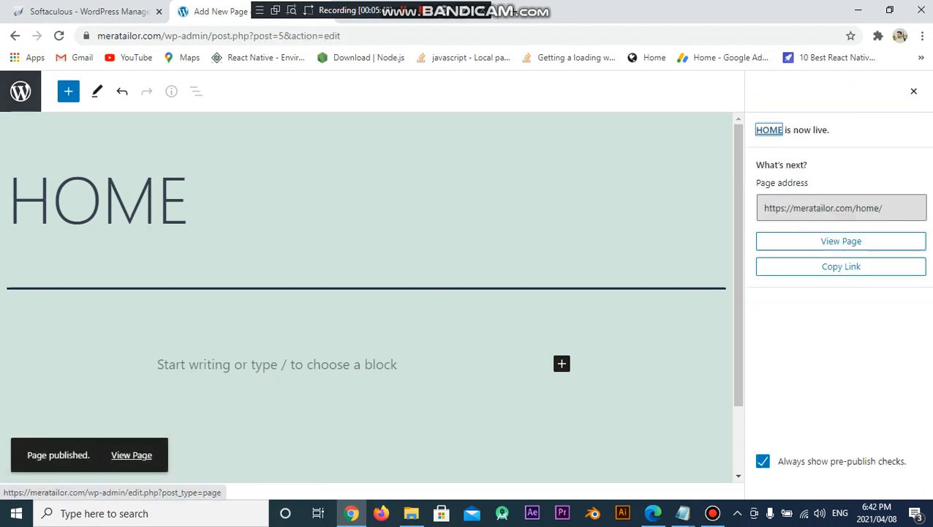
Add a second page titled BLOG and publish it
left_click(20, 90)
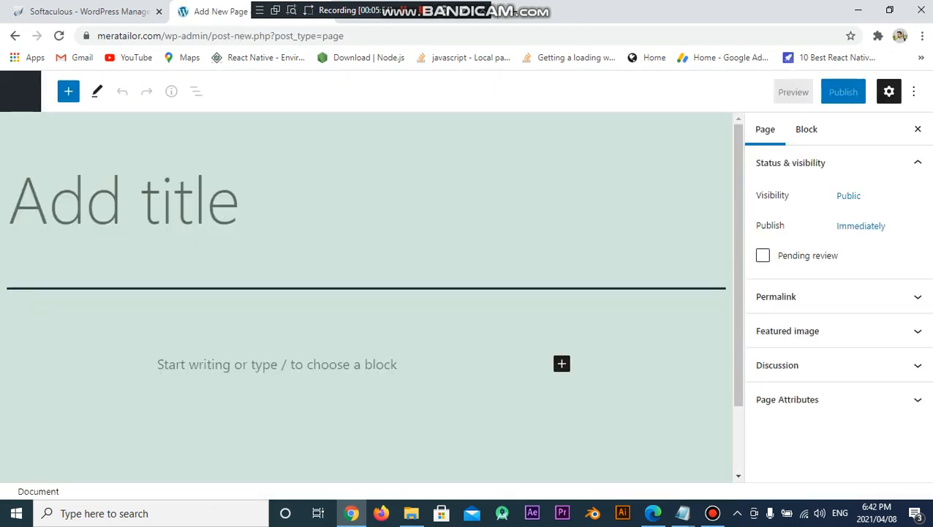
type("BLOG")
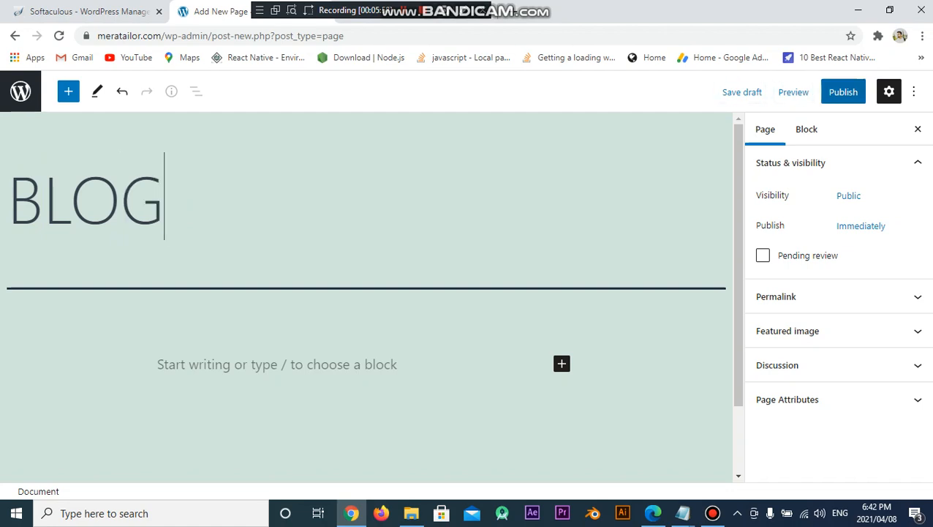
left_click(843, 91)
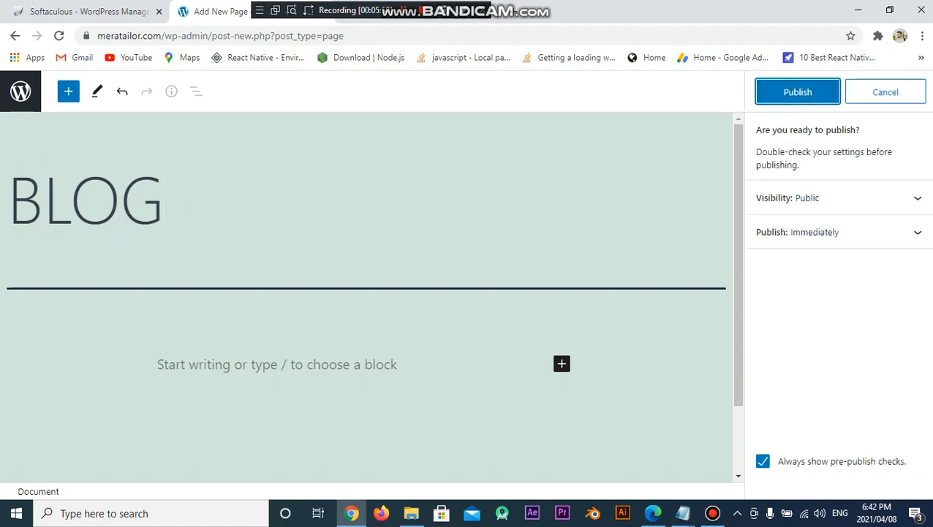
left_click(798, 91)
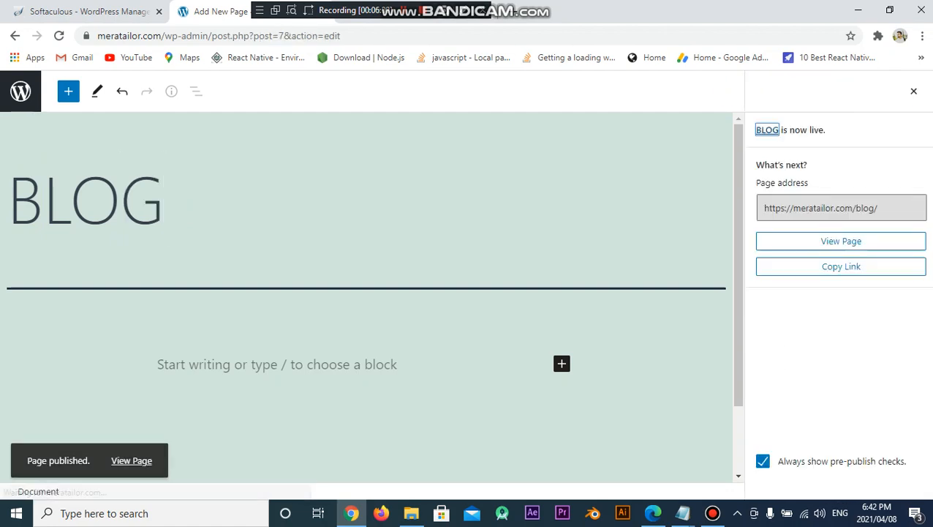
mouse_move(682, 513)
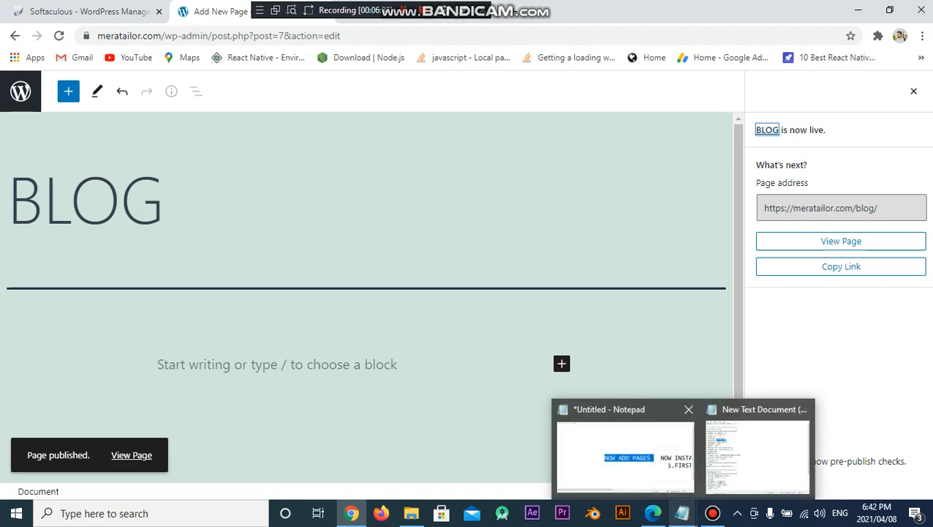
left_click(658, 446)
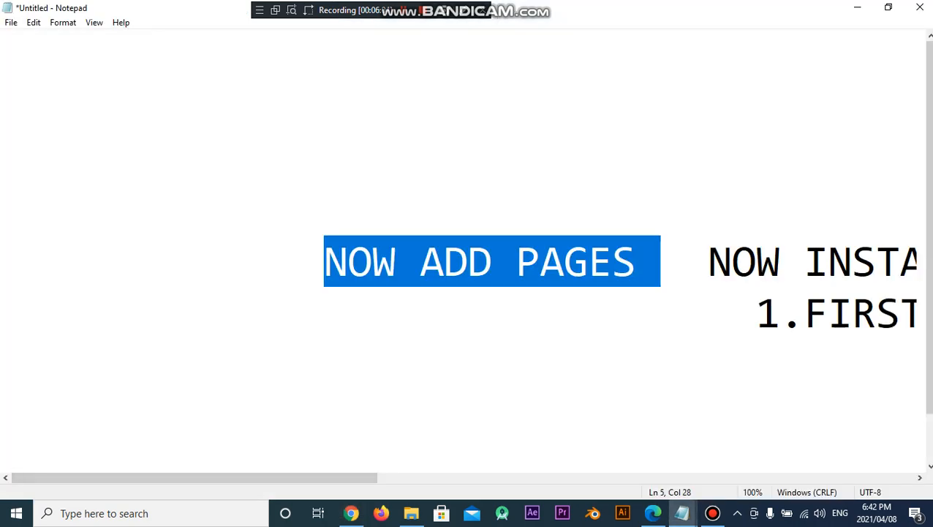
Replace the old Notepad note with 'NOW BASIC SETUP OF PAGES' and return to WordPress
key("Return")
type("N  NOW INSTALL PLUGIN")
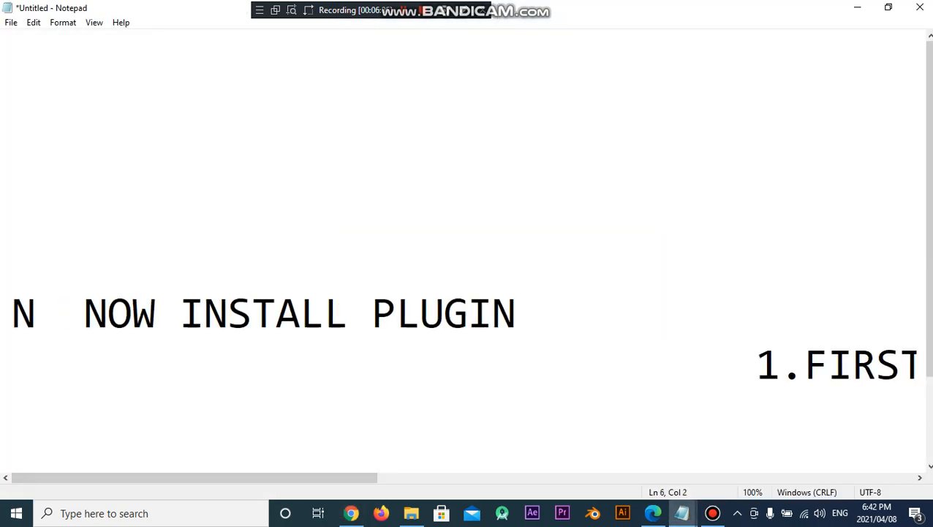
key("Delete")
key("Delete")
key("Delete")
key("Delete")
key("Delete")
key("Delete")
key("Delete")
key("Delete")
key("Delete")
key("Delete")
key("Delete")
key("Delete")
key("Delete")
key("Delete")
key("Delete")
key("Delete")
key("Delete")
key("Delete")
key("Delete")
key("Delete")
type("OW BASIC SETUP OF [PAGES")
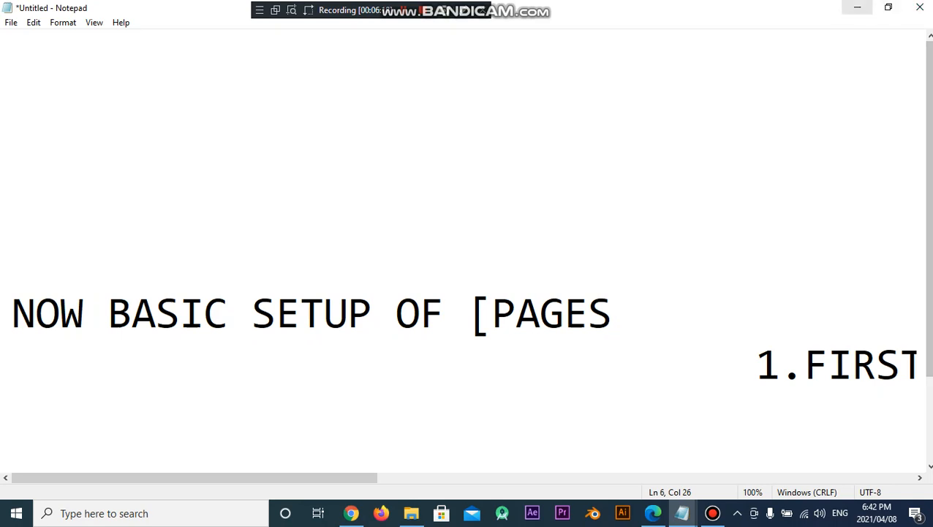
type("}")
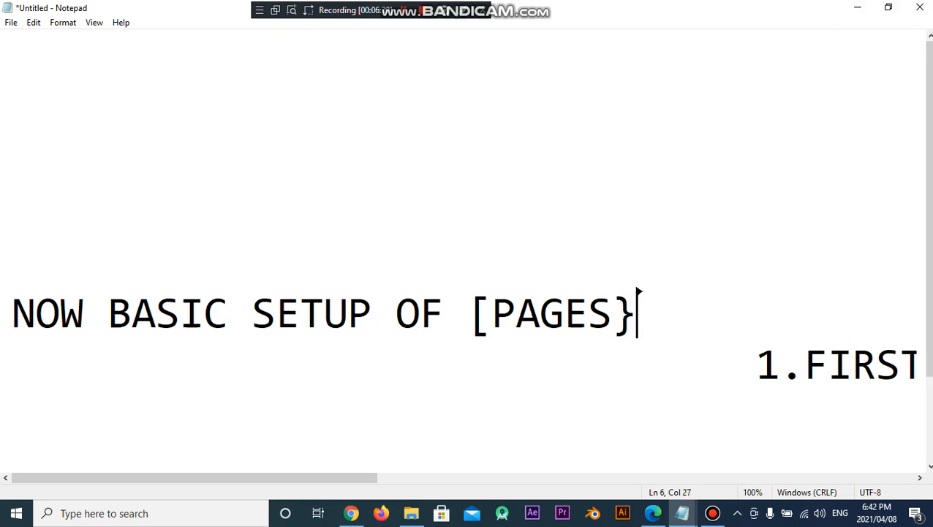
left_click_drag(637, 293, 495, 342)
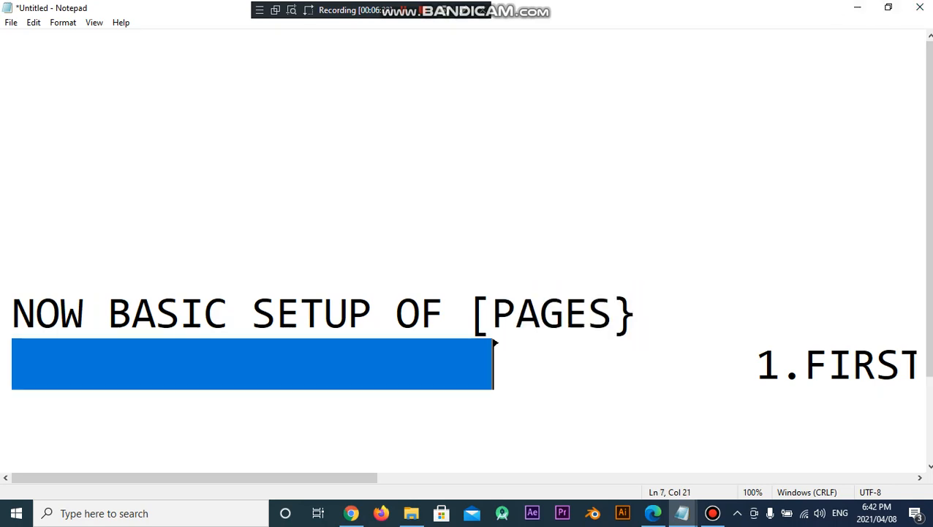
left_click(396, 314)
left_click_drag(444, 314, 640, 293)
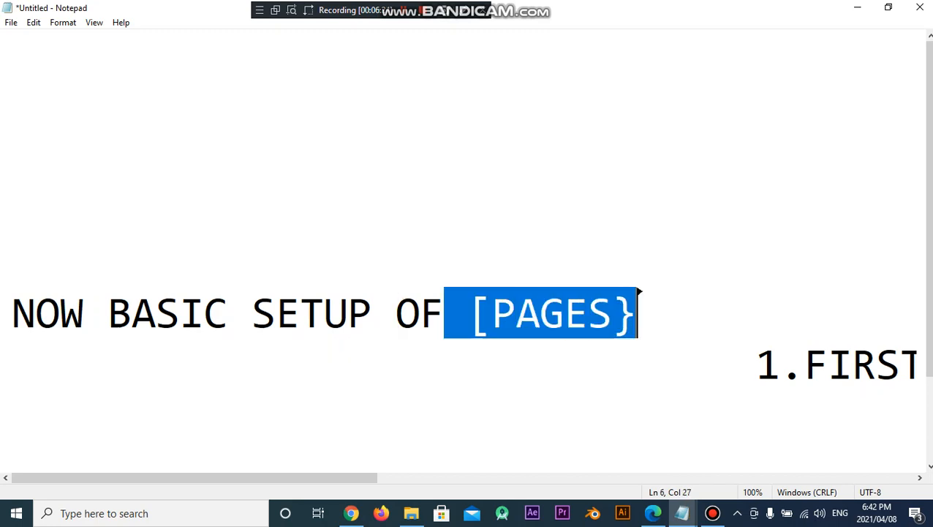
left_click(352, 513)
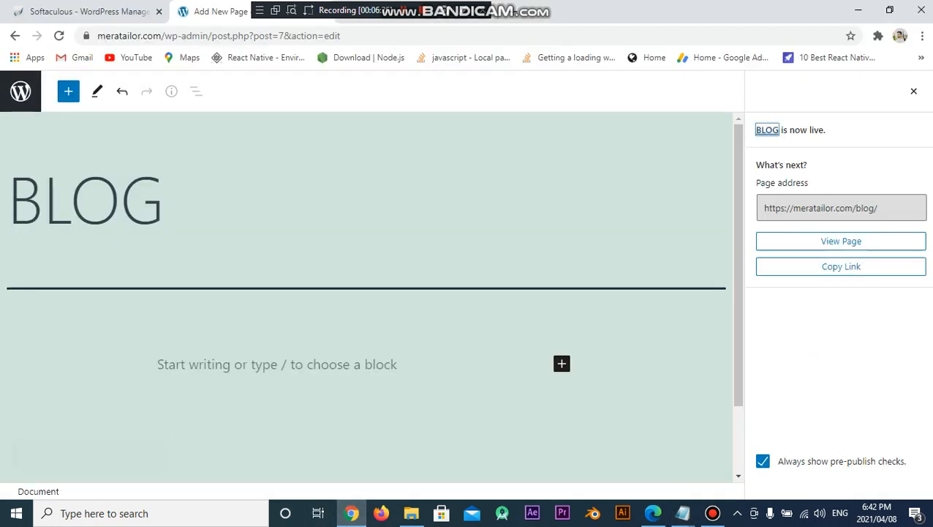
In Reading settings, set a static homepage HOME and posts page BLOG, then save
left_click(20, 91)
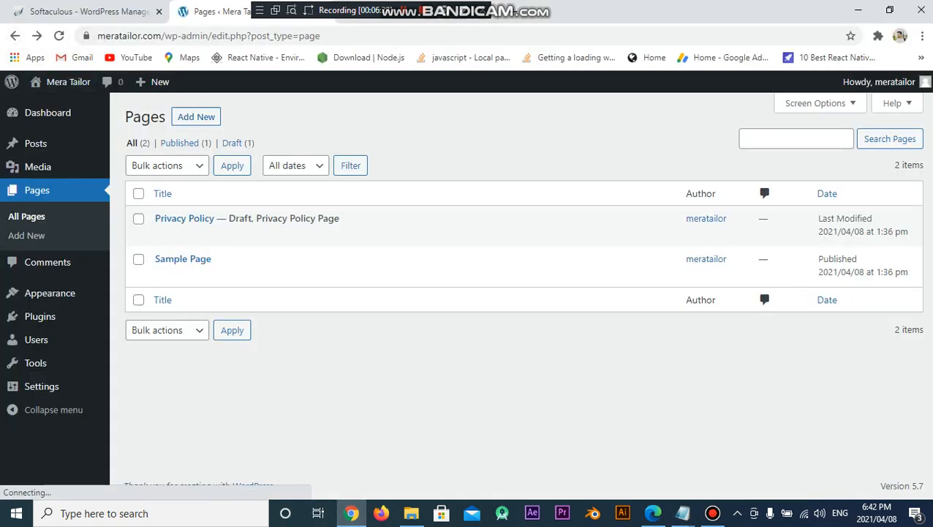
mouse_move(44, 387)
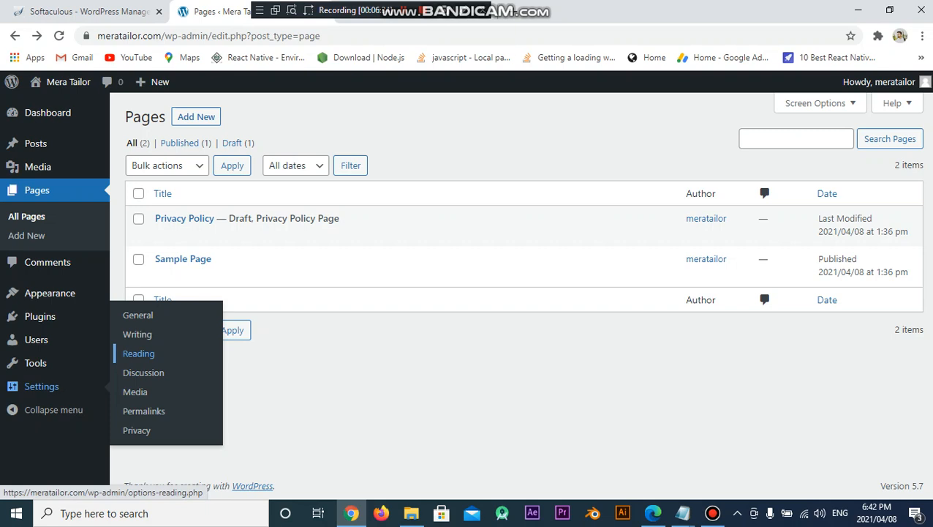
left_click(138, 353)
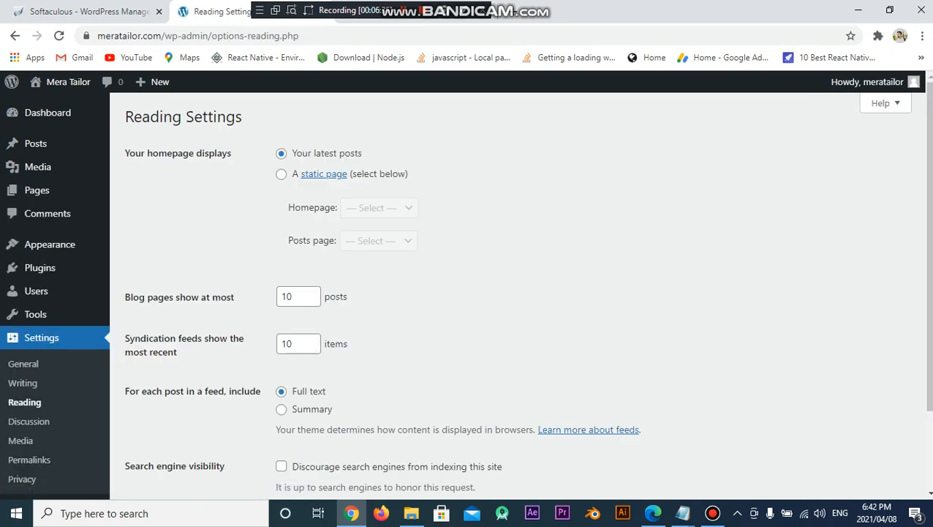
left_click(281, 173)
left_click(379, 208)
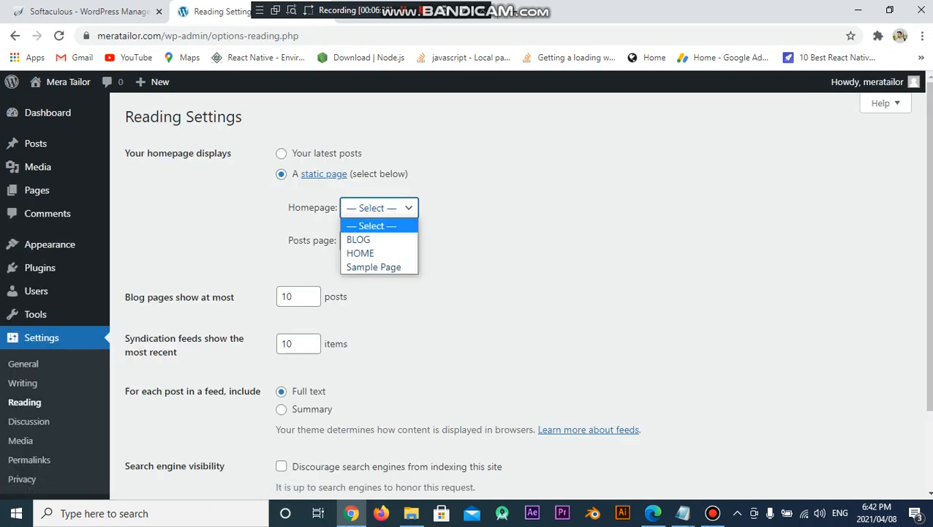
left_click(359, 253)
left_click(378, 240)
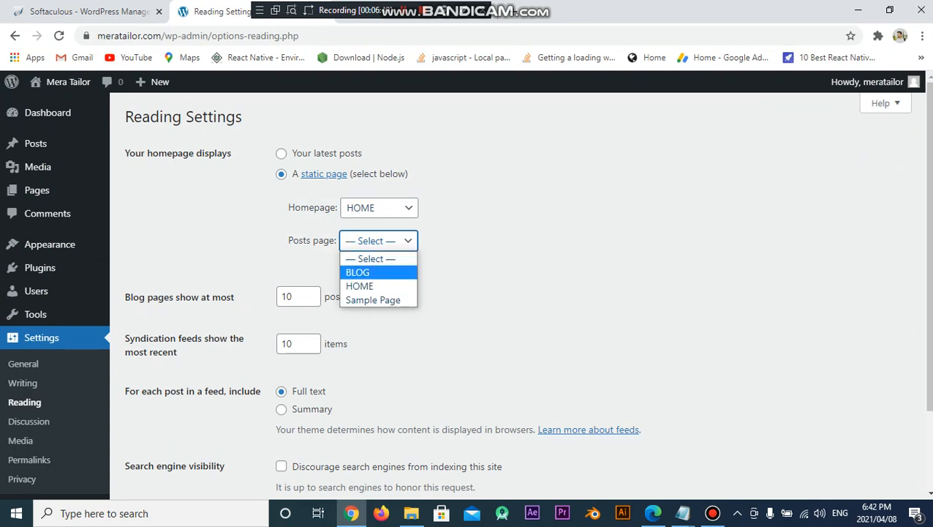
left_click(359, 270)
scroll(315, 342, "down", 2)
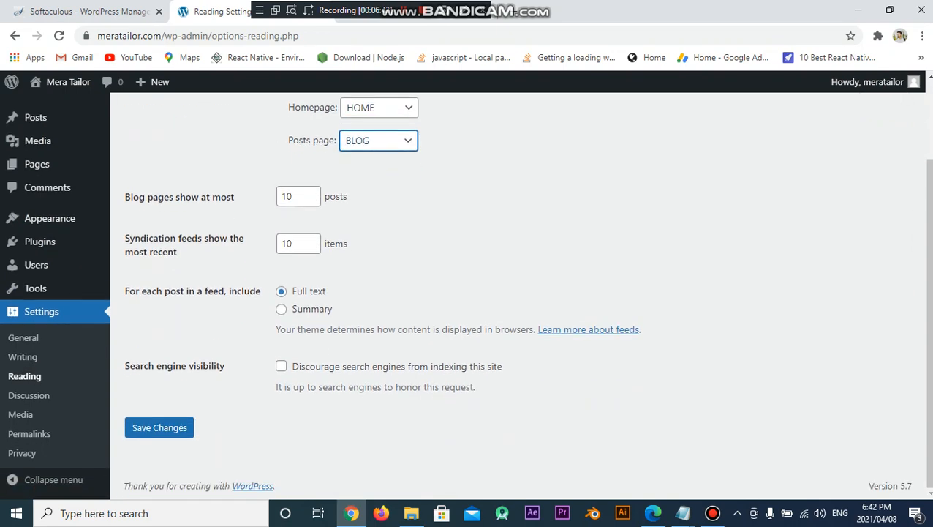
left_click(159, 427)
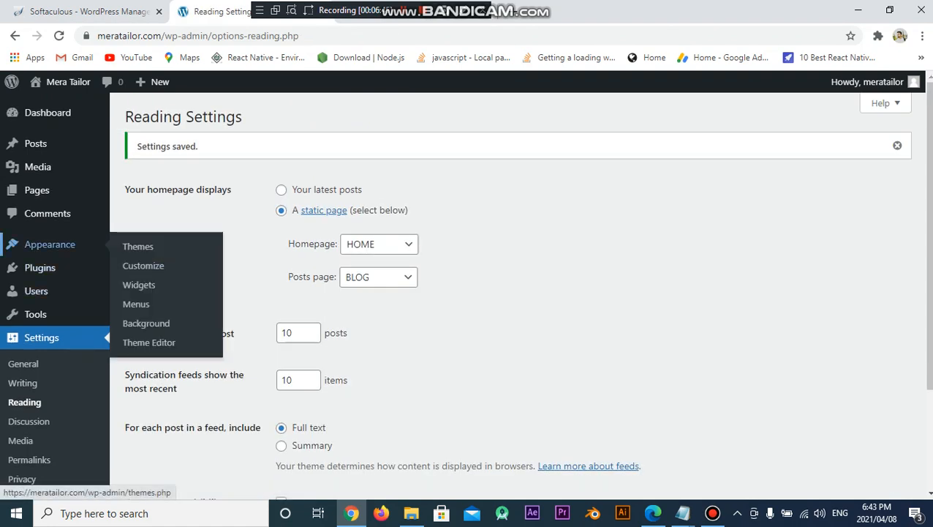
Check the All Pages list for the front page and posts page labels
mouse_move(37, 191)
left_click(139, 192)
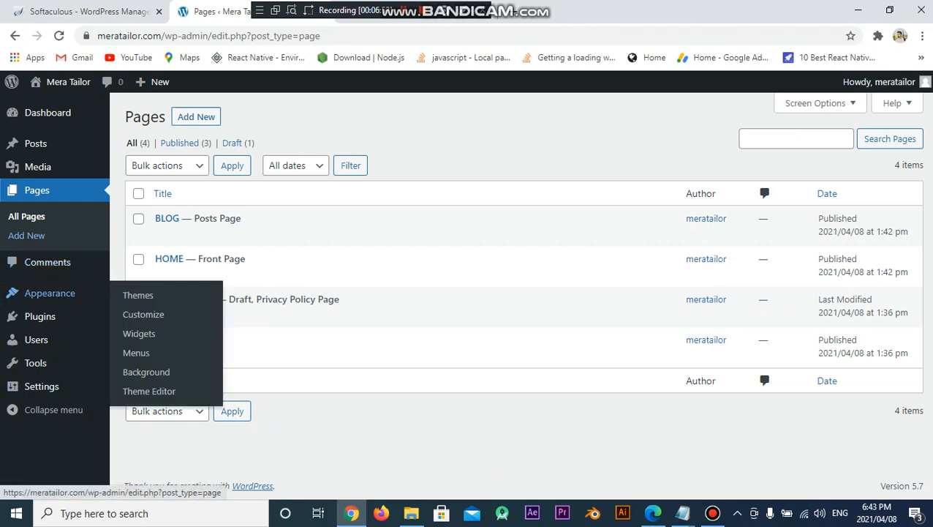
left_click(682, 512)
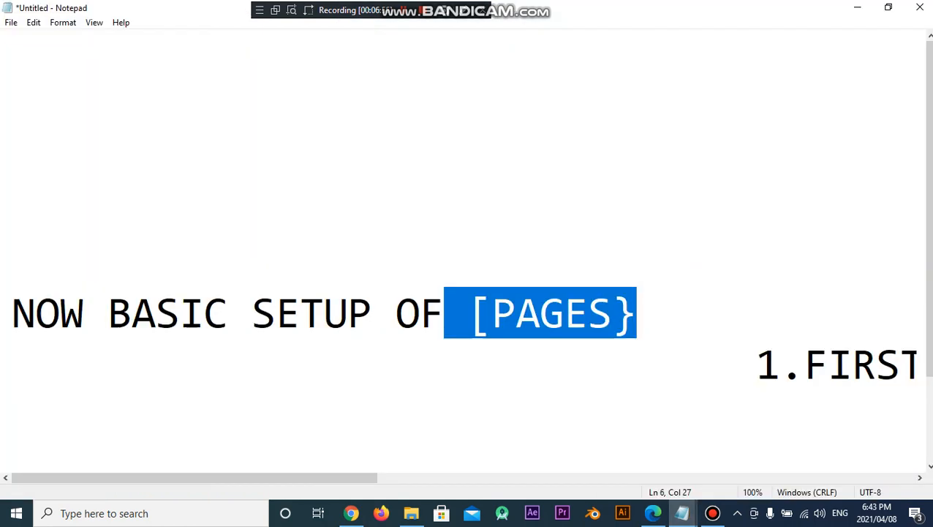
Rewrite the Notepad note to 'NOW INSTALL THEME', fixing the mistyped PLUGIN, and return to WordPress
key("BackSpace")
key("BackSpace")
key("BackSpace")
key("BackSpace")
key("BackSpace")
key("BackSpace")
key("BackSpace")
key("BackSpace")
key("BackSpace")
key("BackSpace")
key("BackSpace")
key("BackSpace")
key("BackSpace")
key("BackSpace")
key("BackSpace")
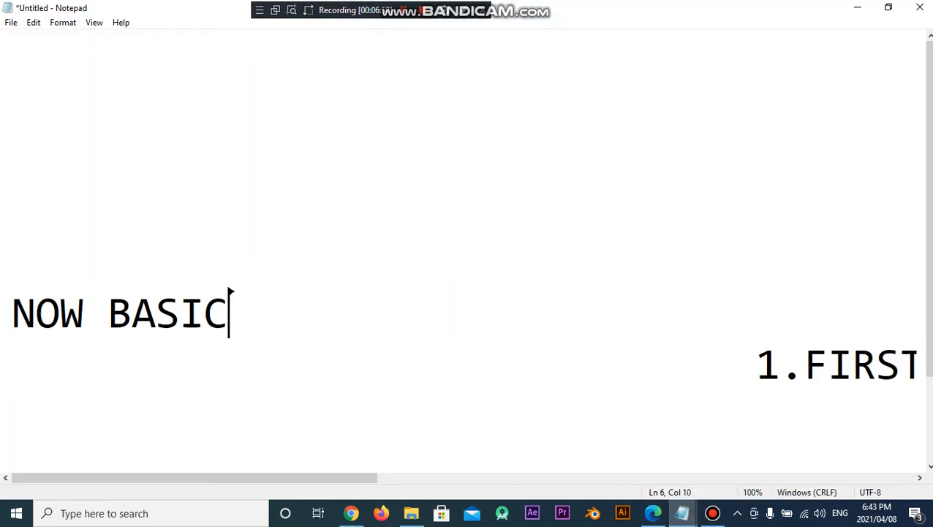
type("I")
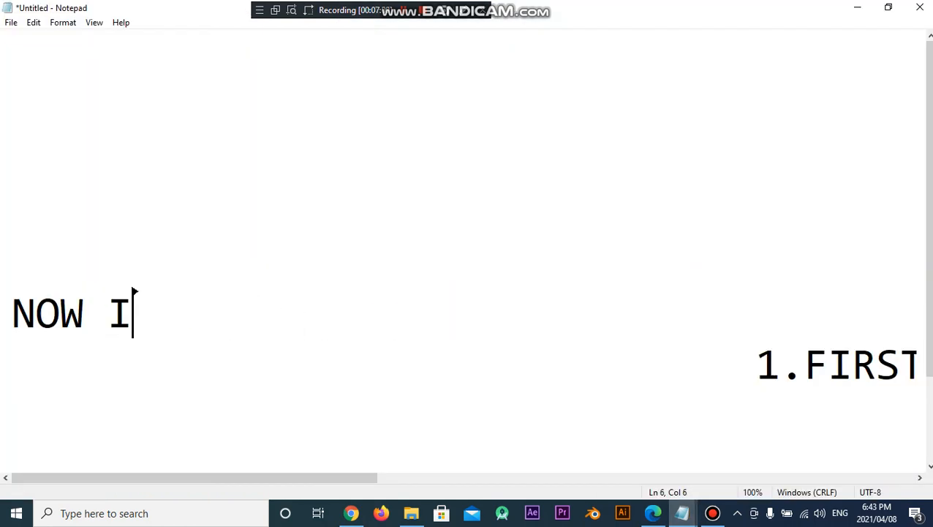
type("NSTALL ")
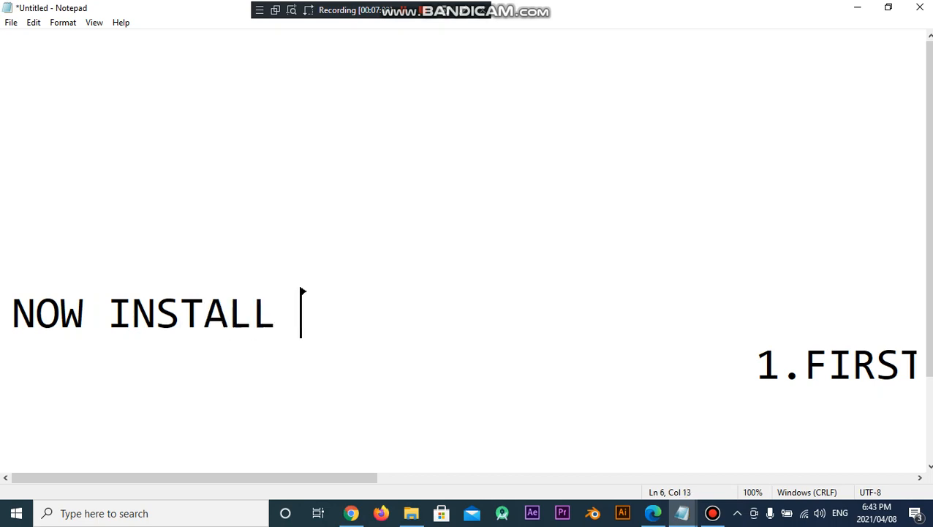
type("PLUGIN")
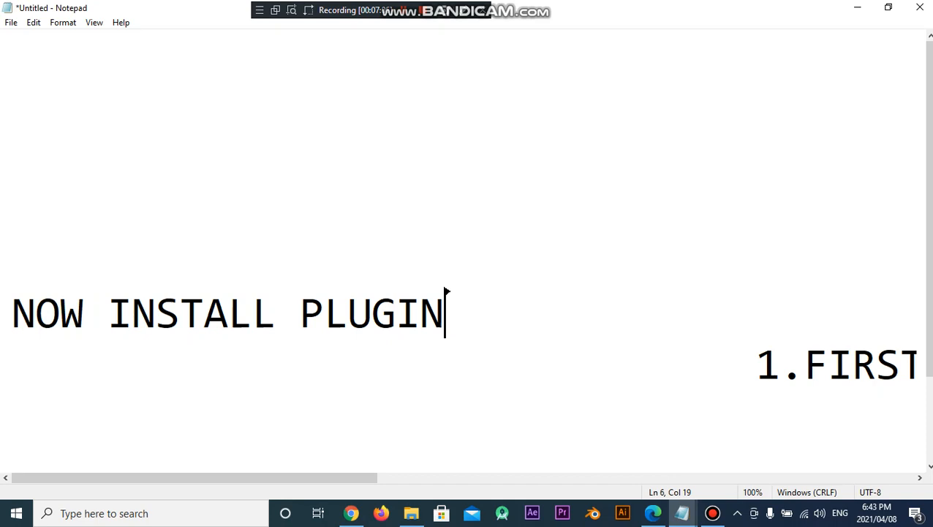
mouse_move(351, 514)
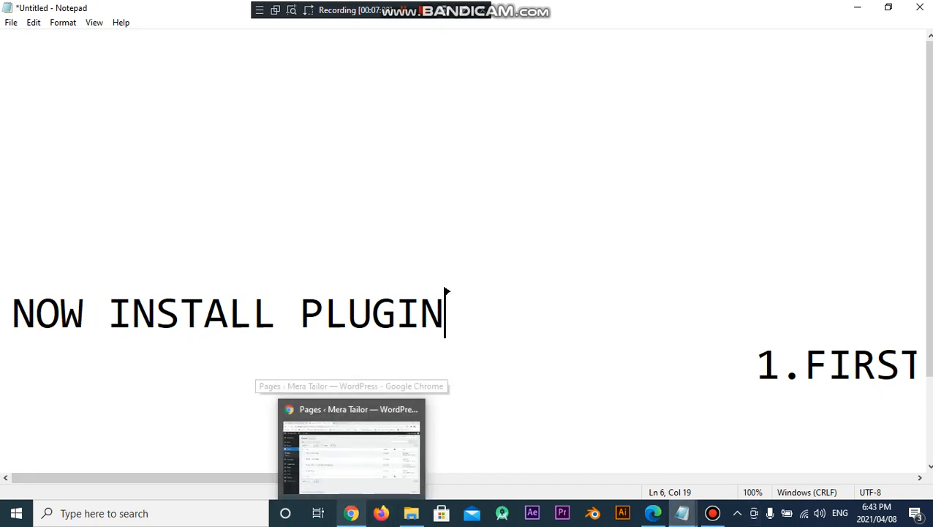
key("BackSpace")
key("BackSpace")
key("BackSpace")
key("BackSpace")
key("BackSpace")
key("BackSpace")
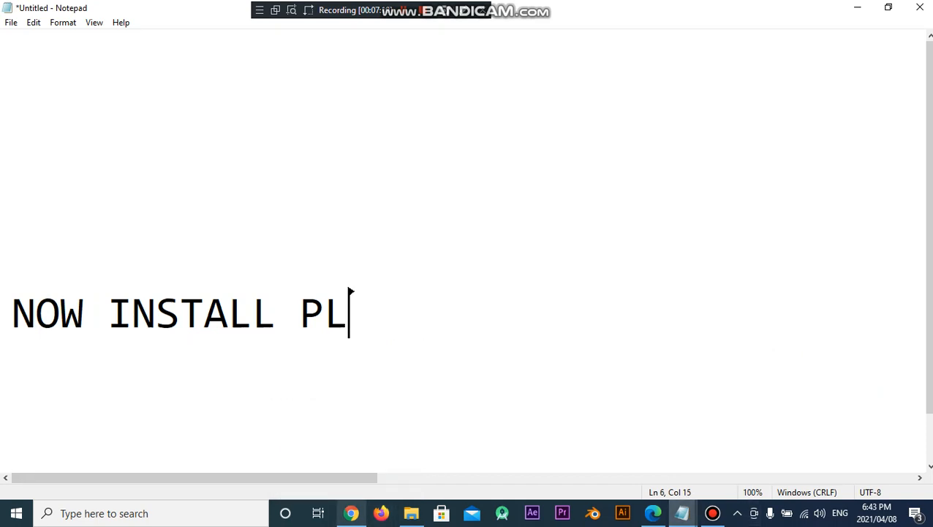
type("THEME")
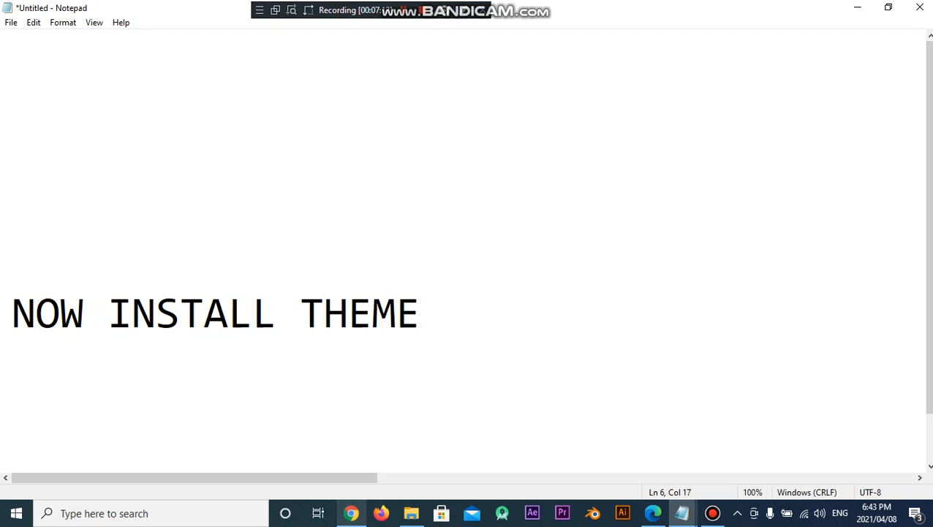
left_click(351, 512)
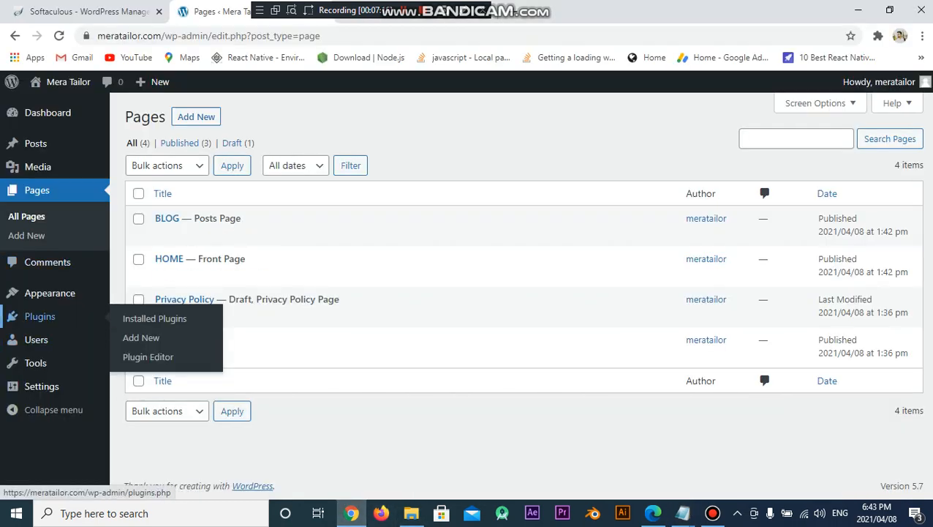
Search themes for 'ocean wp', then install and activate the OceanWP theme
mouse_move(50, 293)
left_click(137, 294)
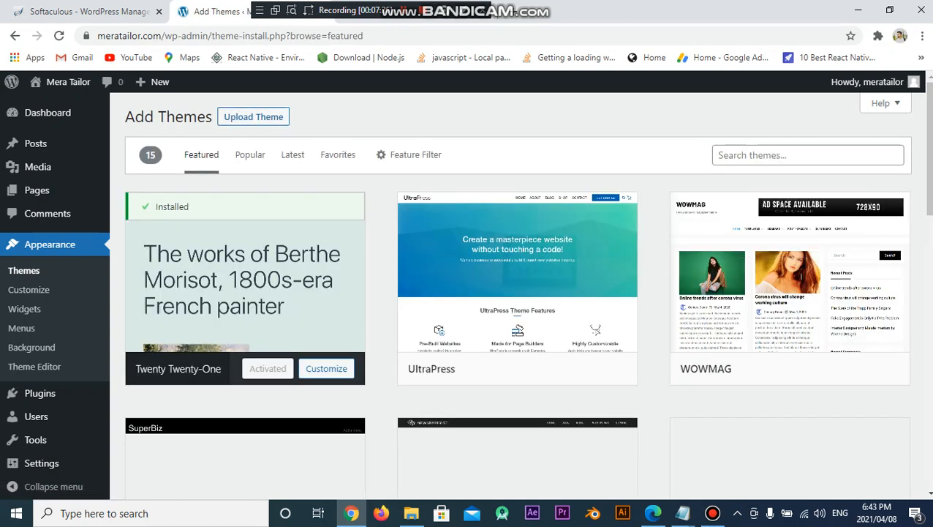
type("THE")
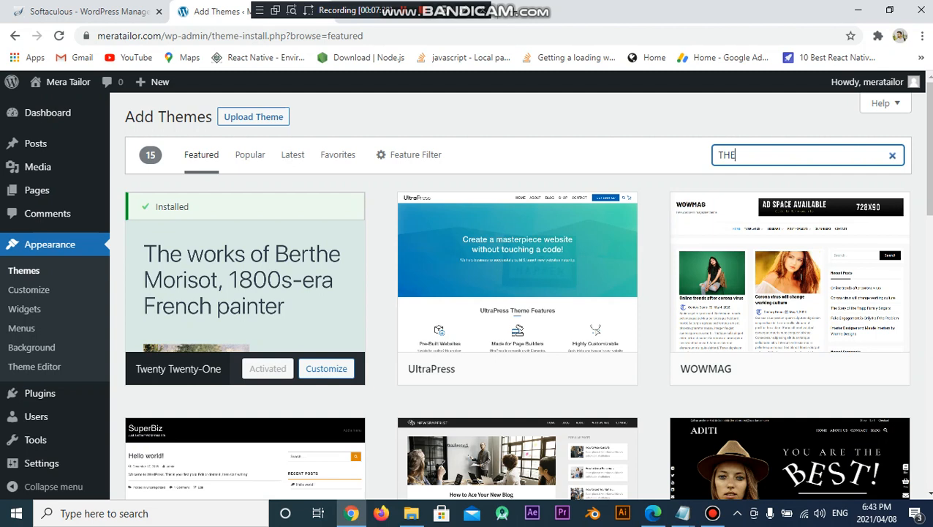
key("BackSpace")
key("BackSpace")
key("BackSpace")
type("o")
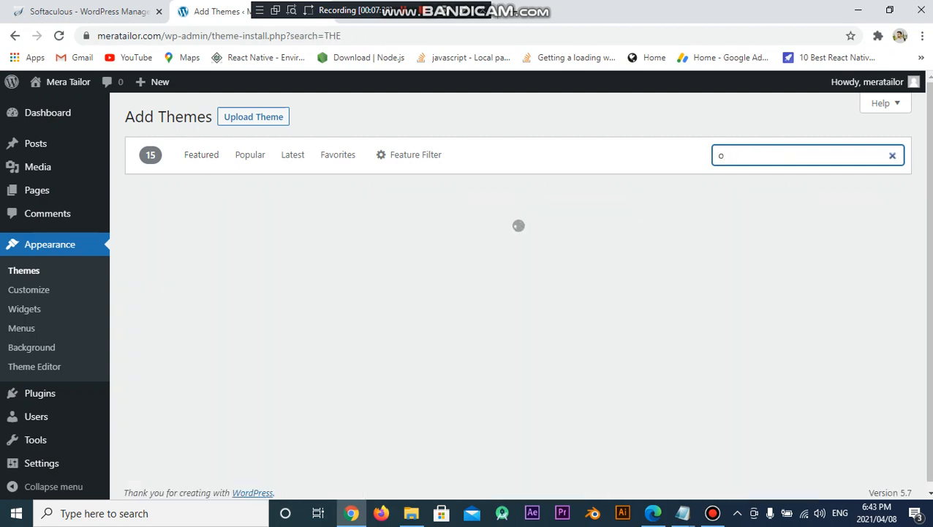
type("cean wp")
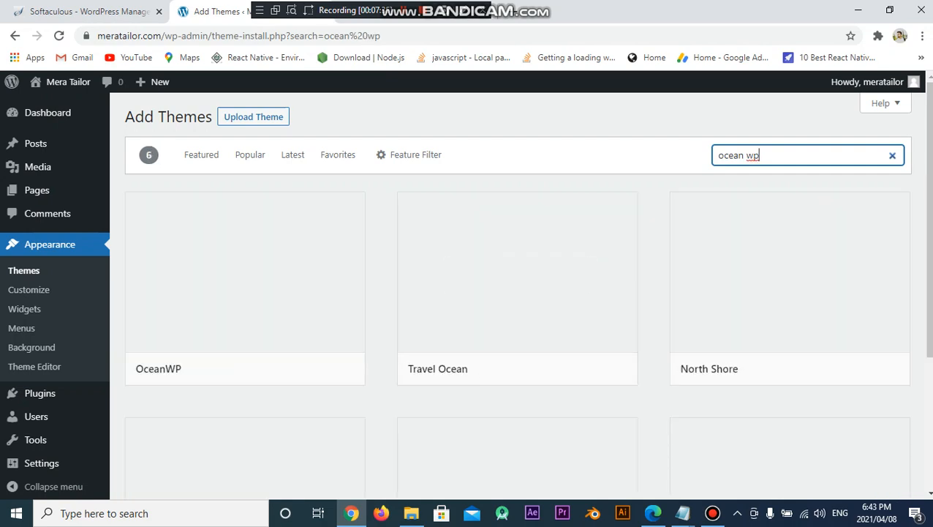
left_click(283, 369)
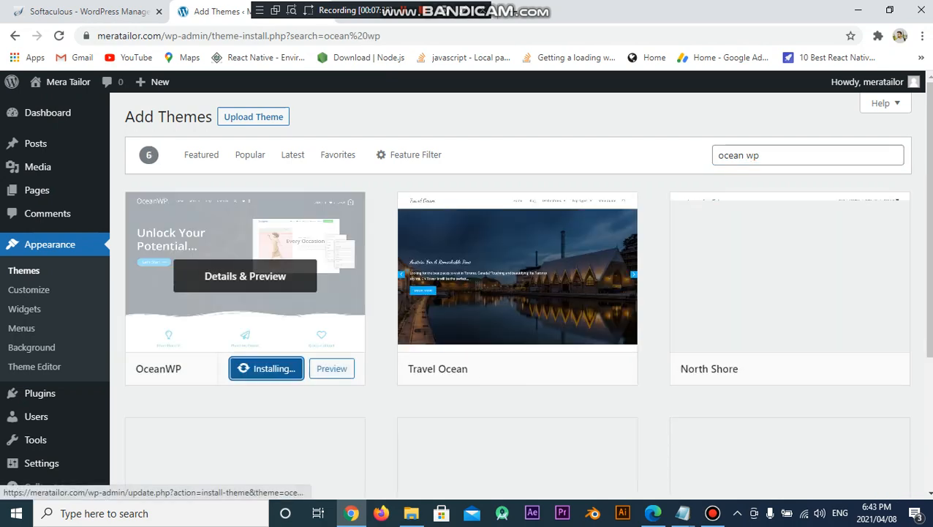
left_click(283, 369)
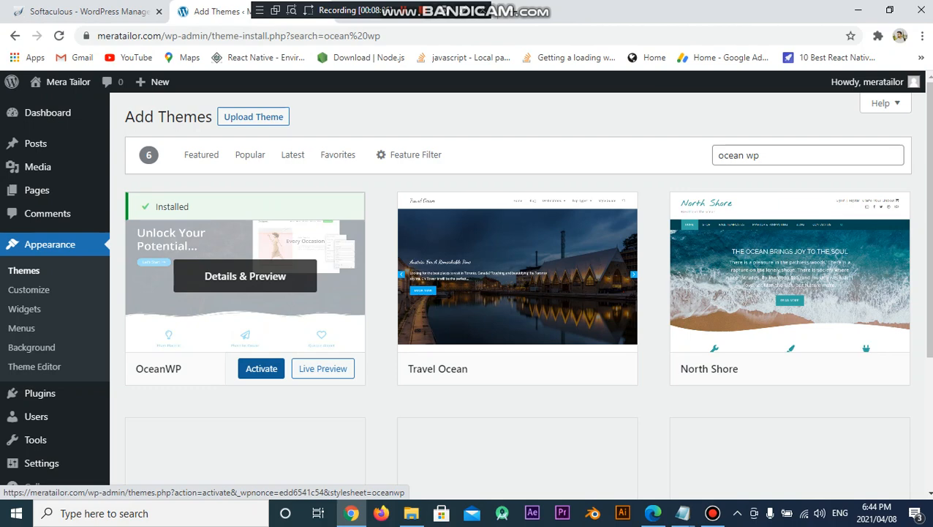
left_click(261, 368)
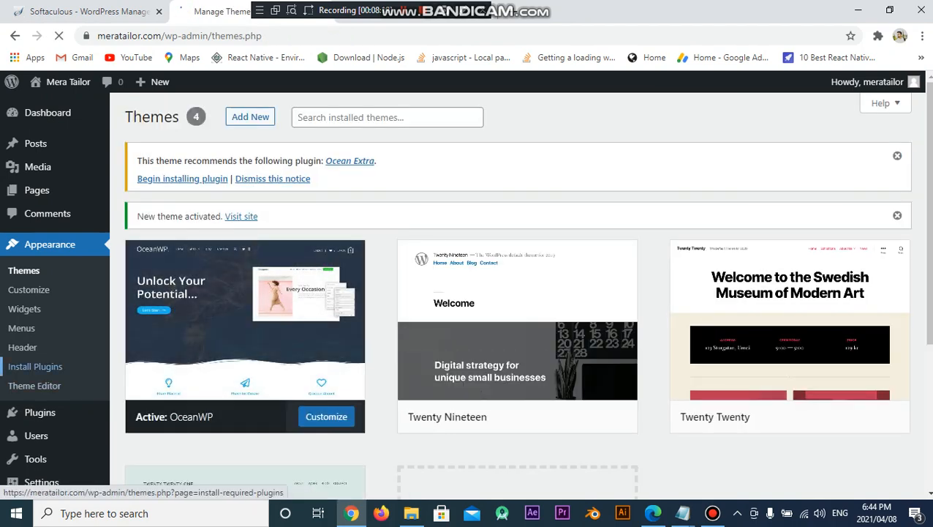
Activate the Elementor plugin from the Installed Plugins list
mouse_move(43, 413)
left_click(155, 414)
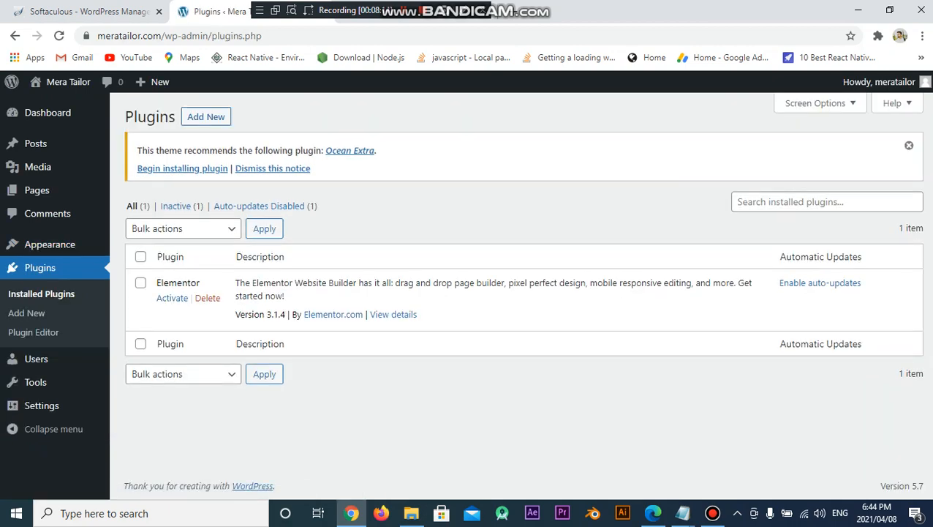
left_click(172, 298)
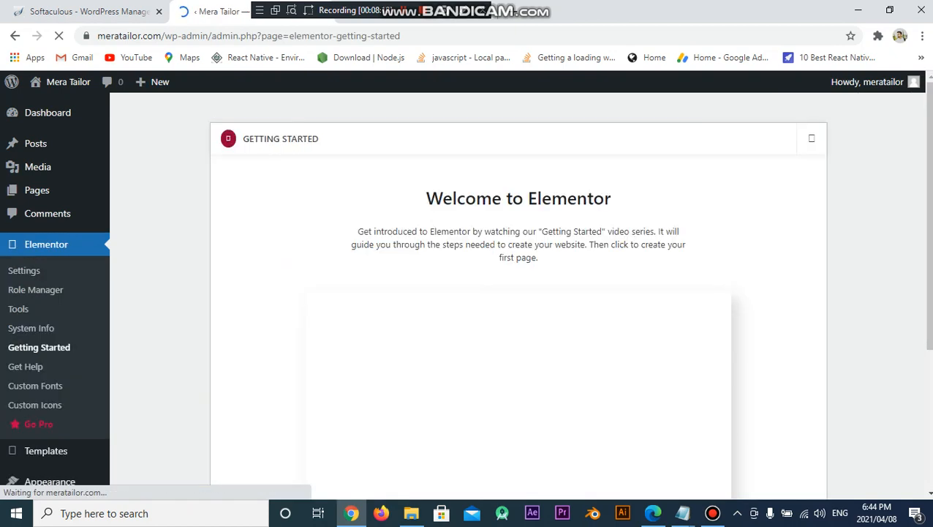
mouse_move(36, 190)
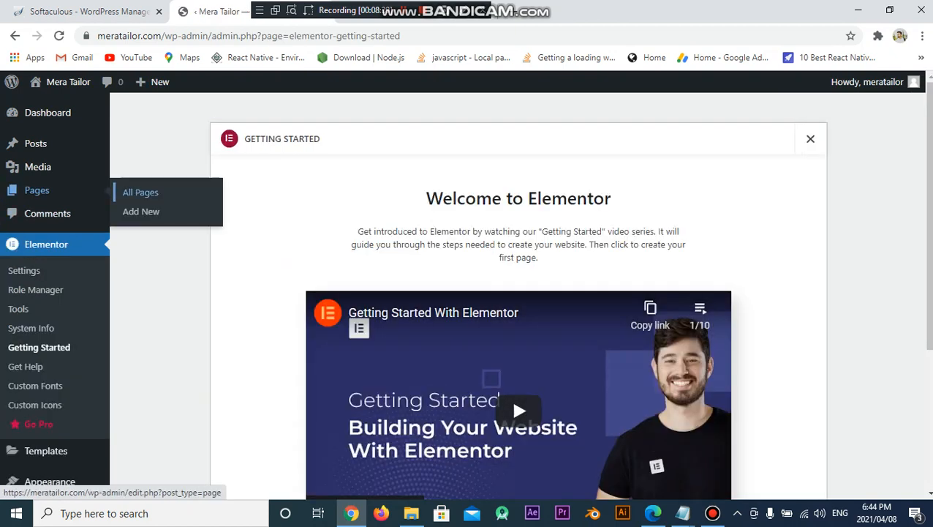